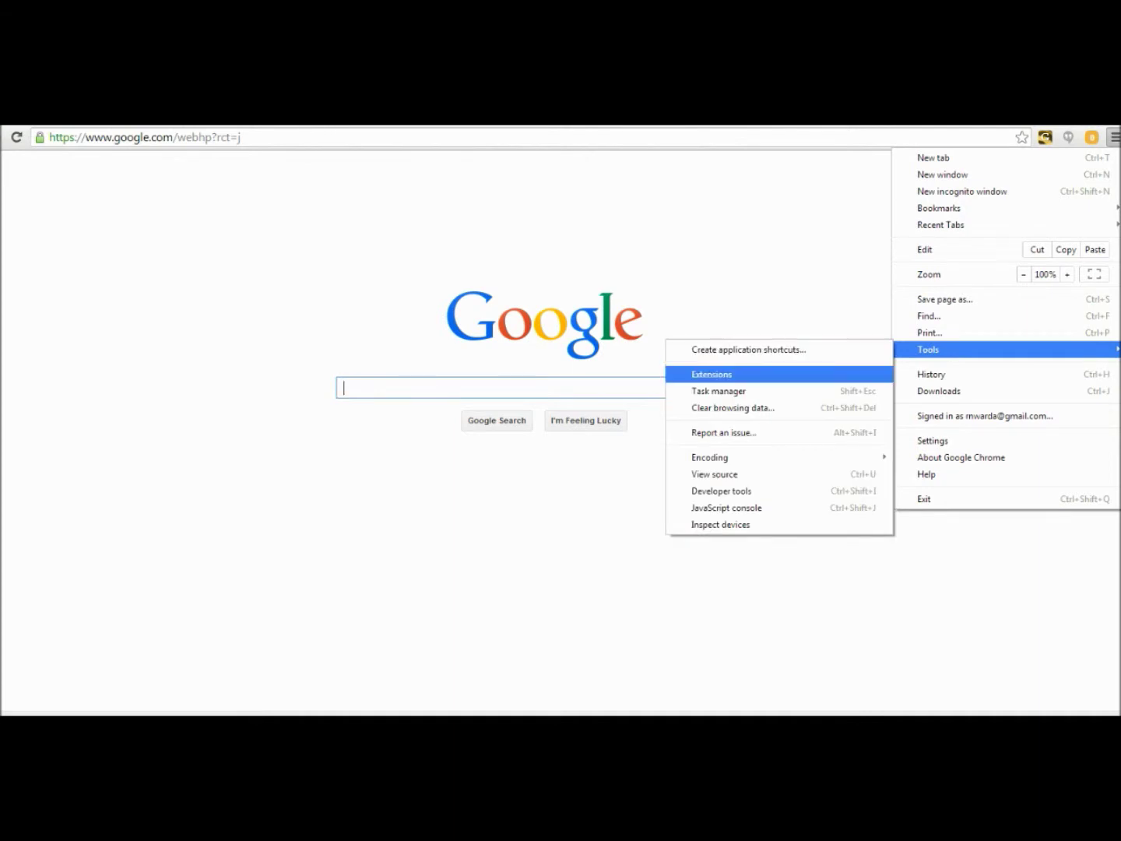
- Review Chrome's installed extensions, then browse the Chrome Web Store's extensions category
click(711, 374)
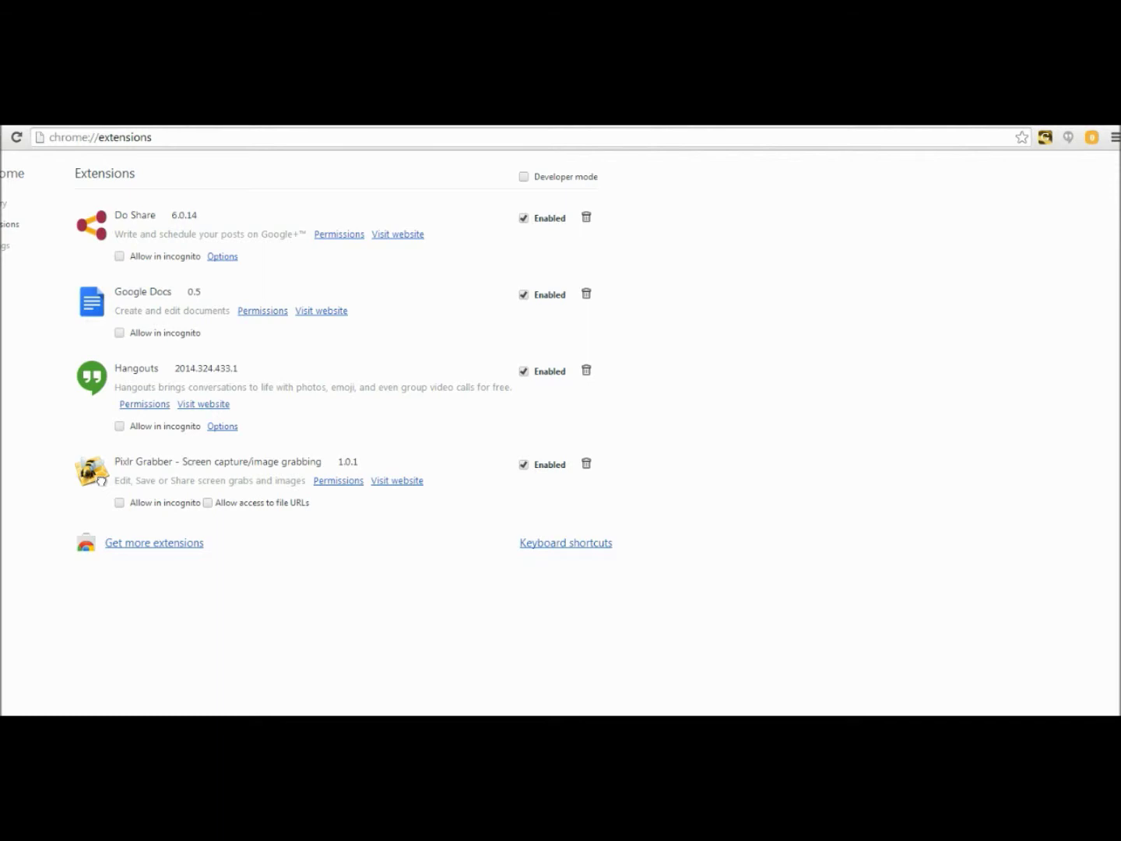
click(154, 542)
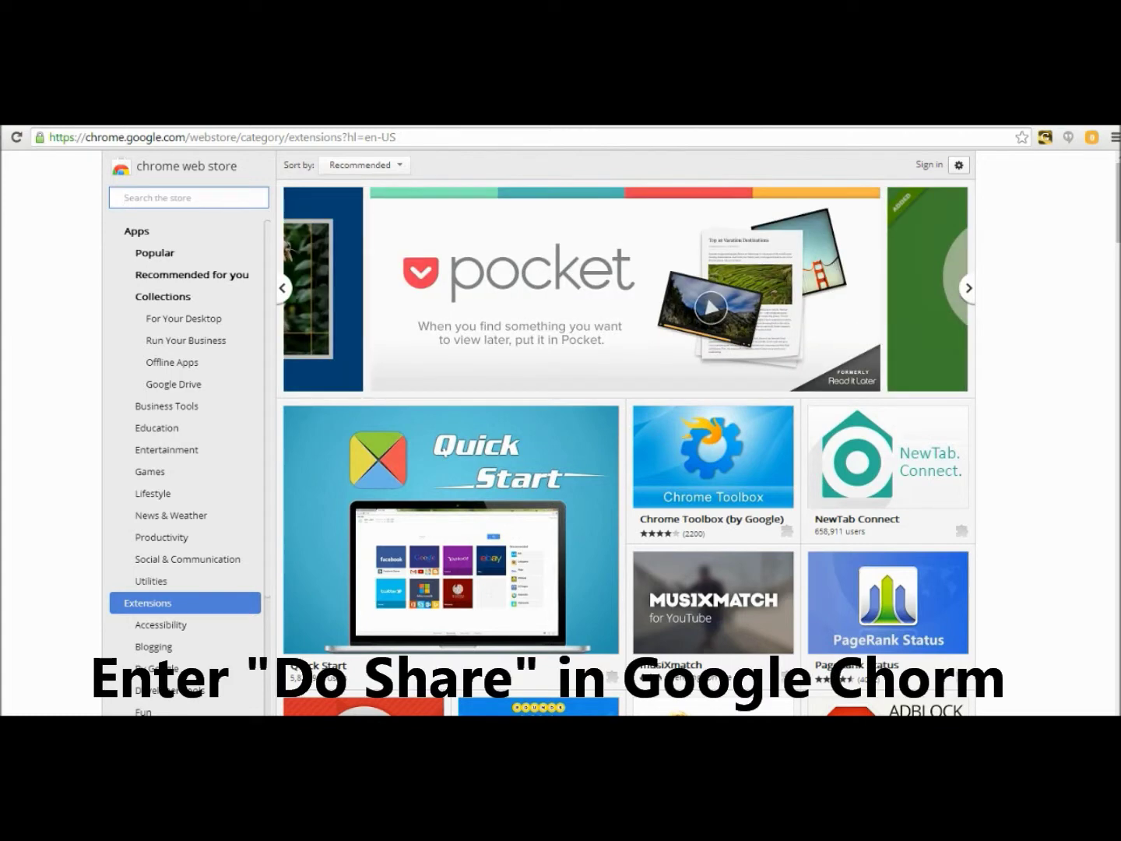
- Search the Chrome Web Store for 'do share' and look over the Do Share result
text(do share)
key(ctrl+shift+Left)
key(ctrl+shift+Left)
key(Return)
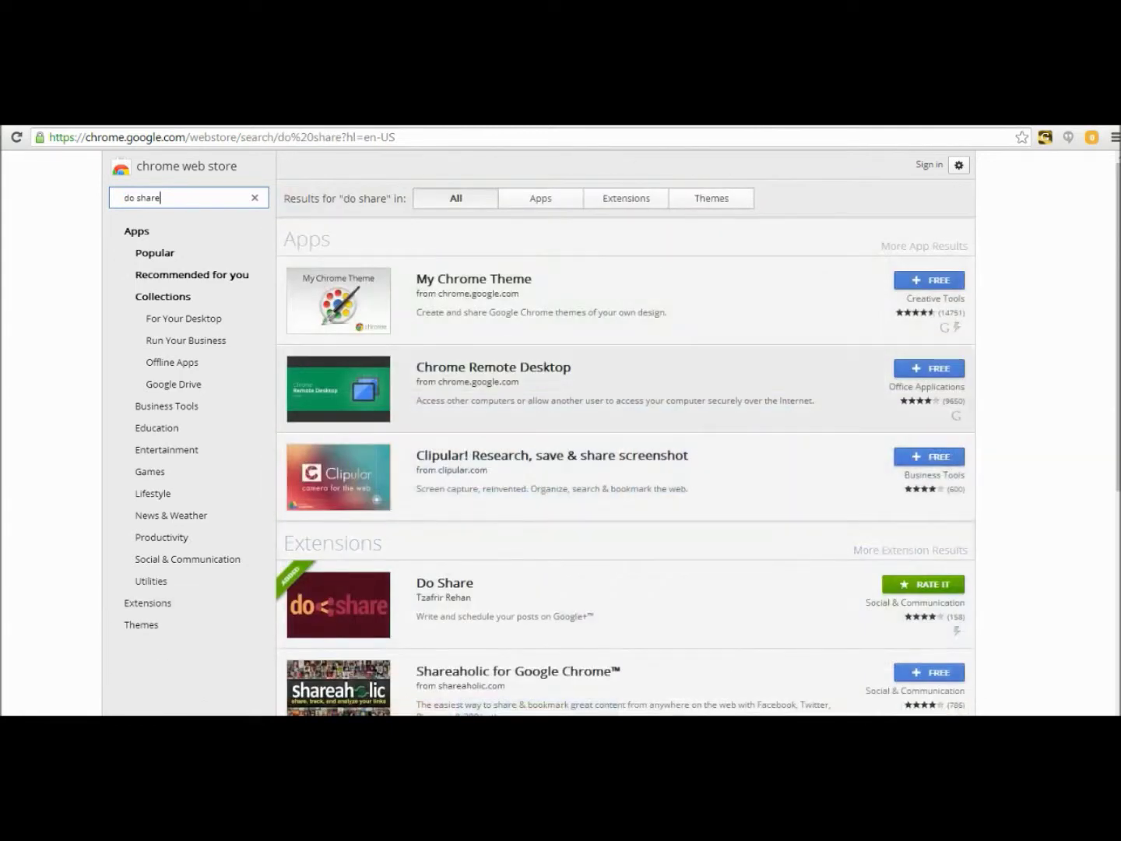
scroll(626, 467, down, 1)
scroll(625, 467, up, 1)
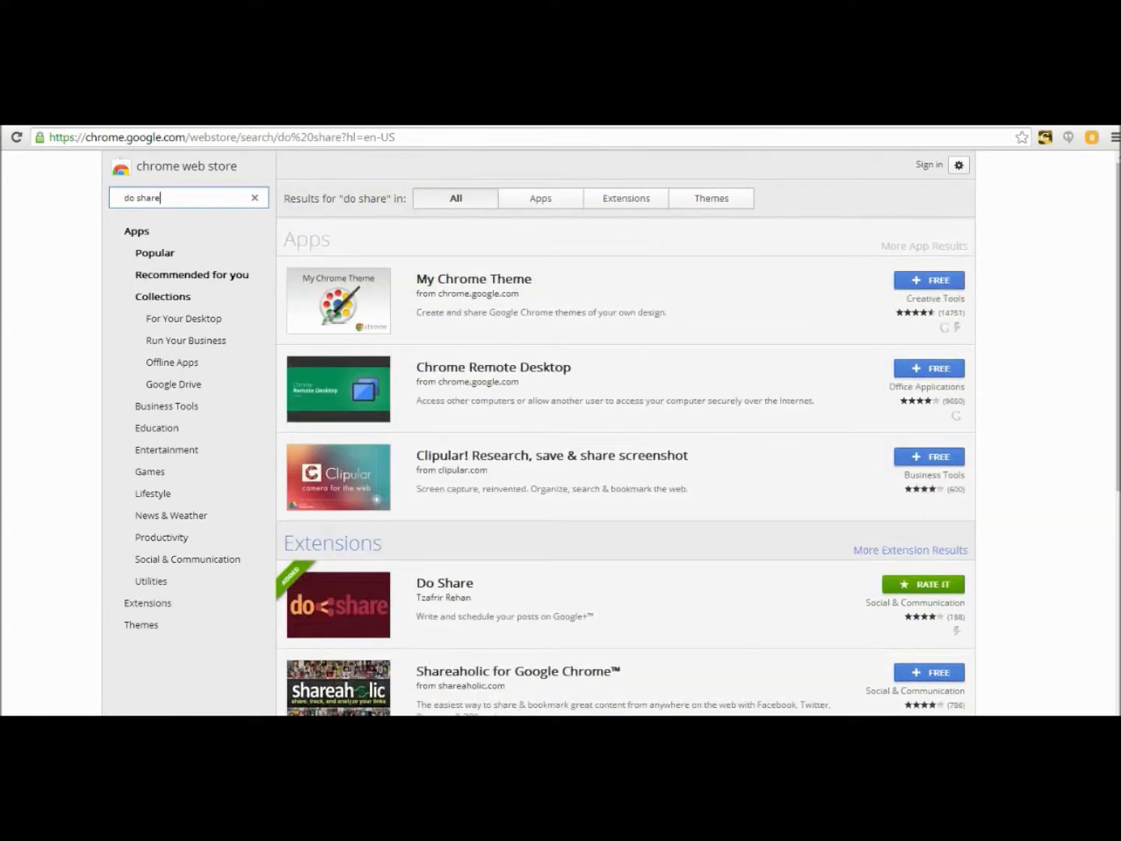
scroll(625, 467, down, 2)
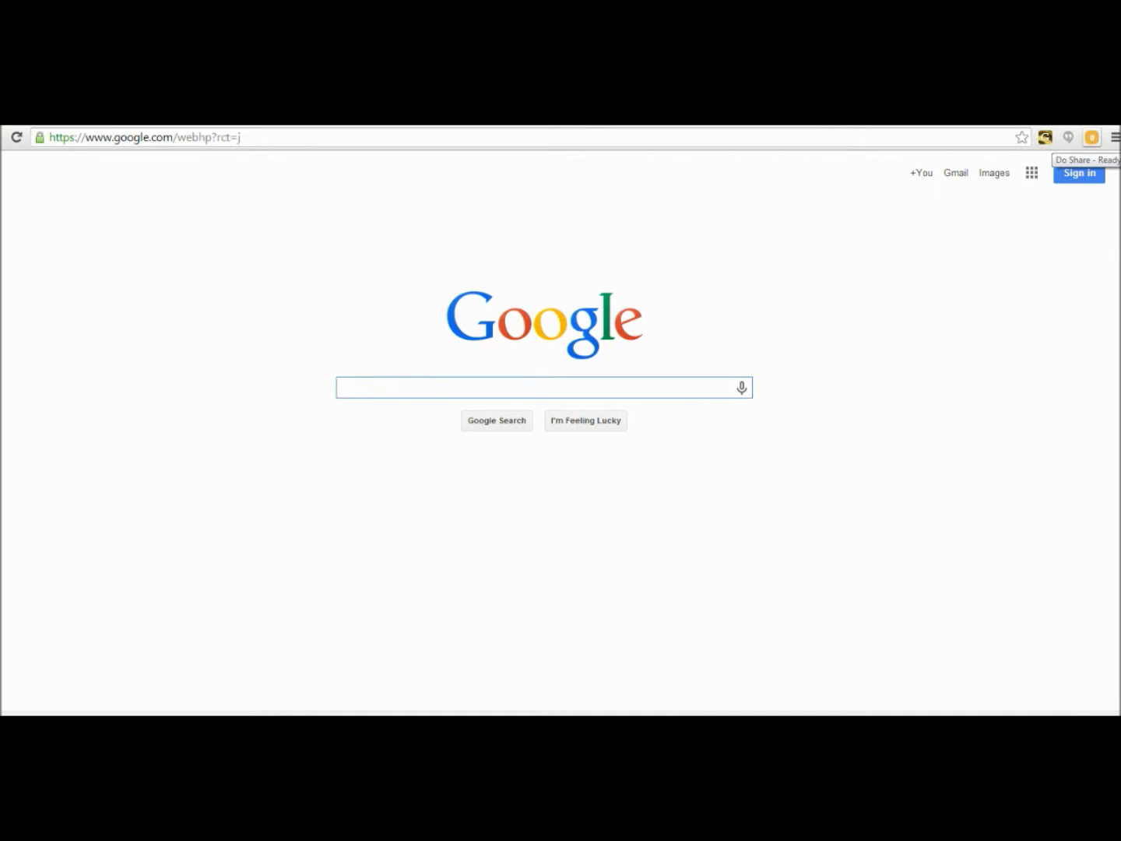
- Sign in to Google+ with the account password and open the Do Share extension page
click(922, 173)
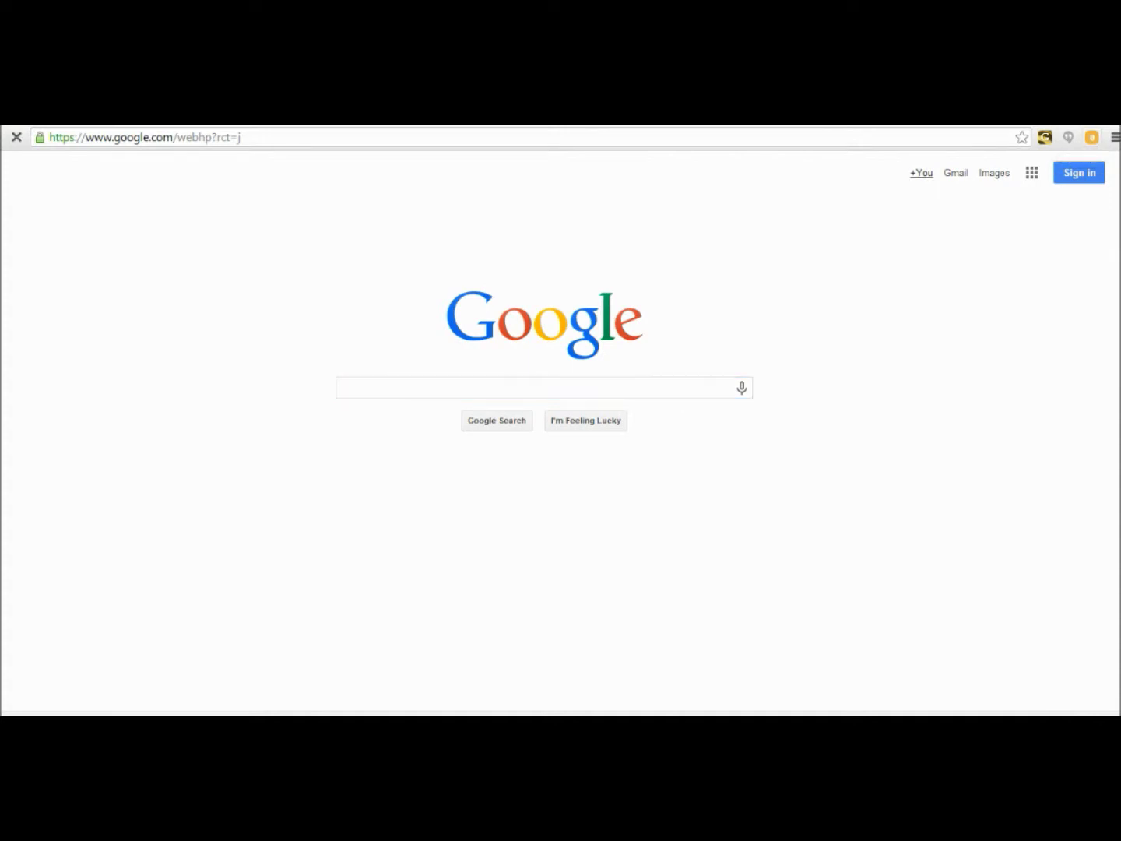
text(********)
key(Return)
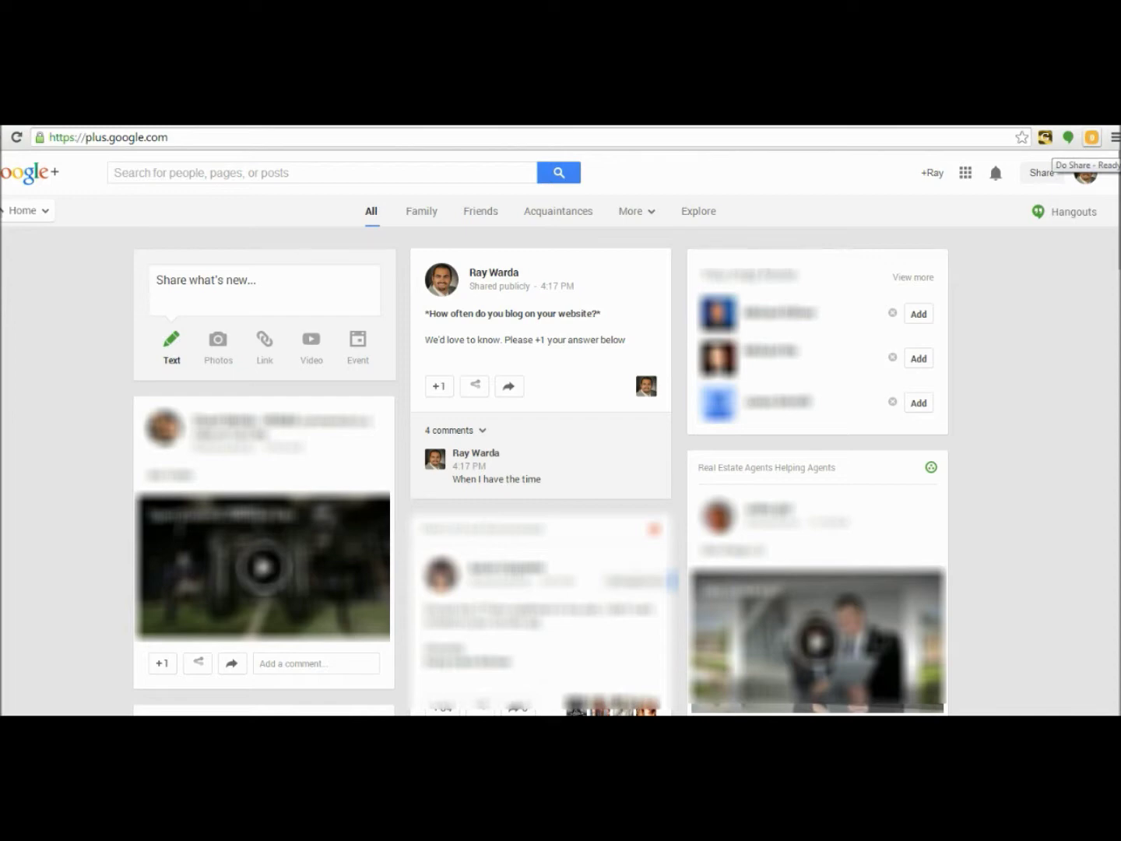
click(1091, 138)
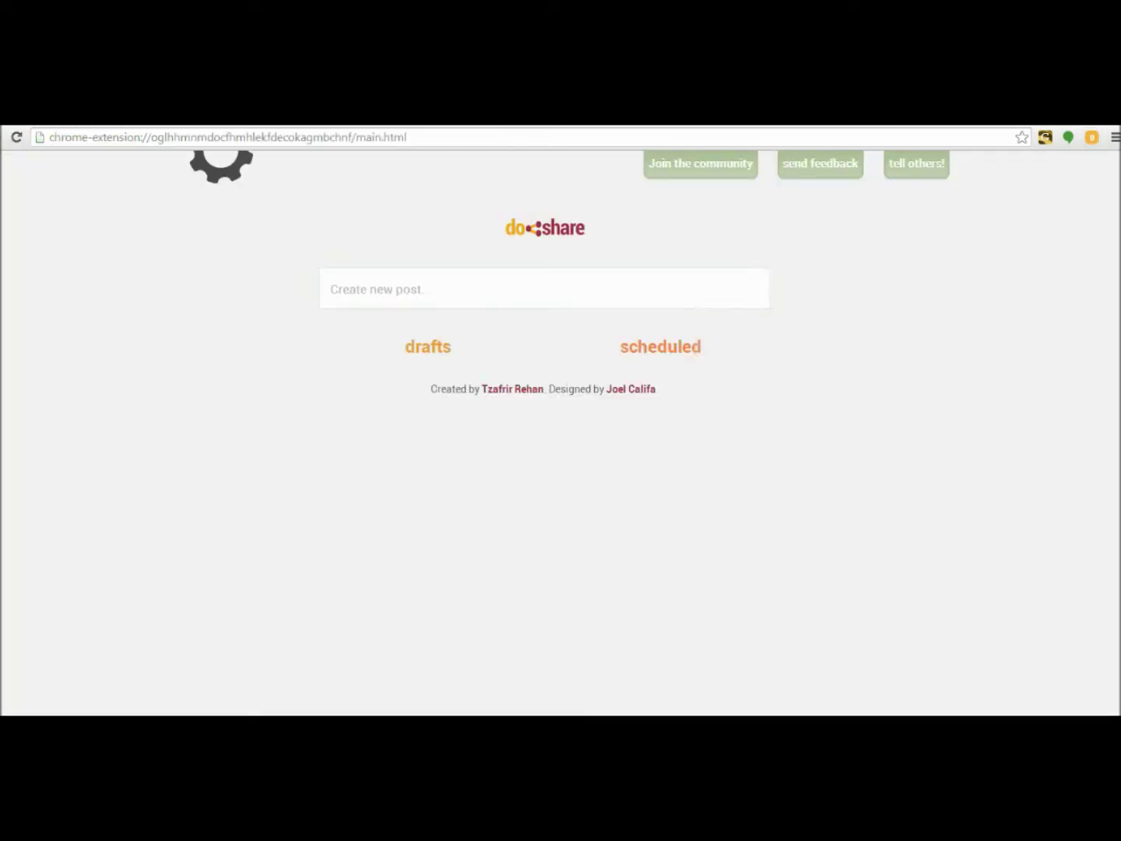
- Create a post titled *How long have you been using Google+* with body 'Pick your answer below by +1ing it!'
click(374, 289)
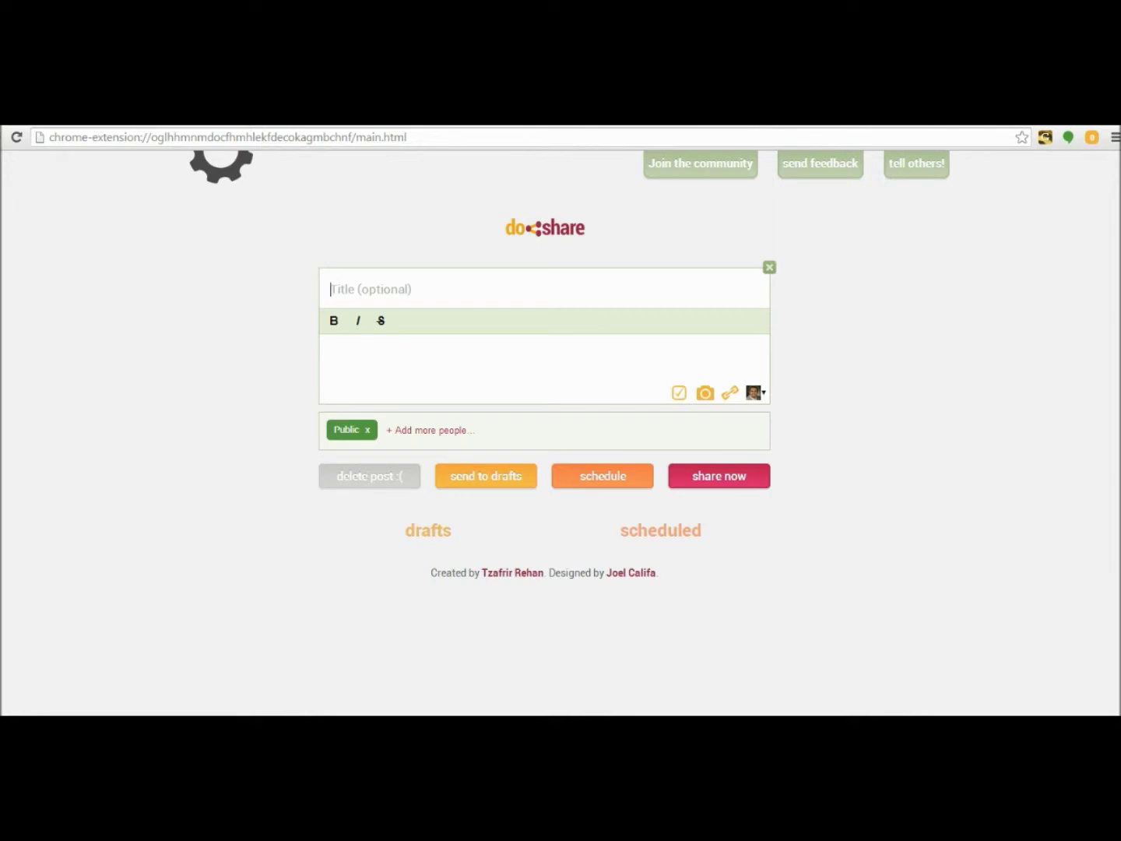
text(*)
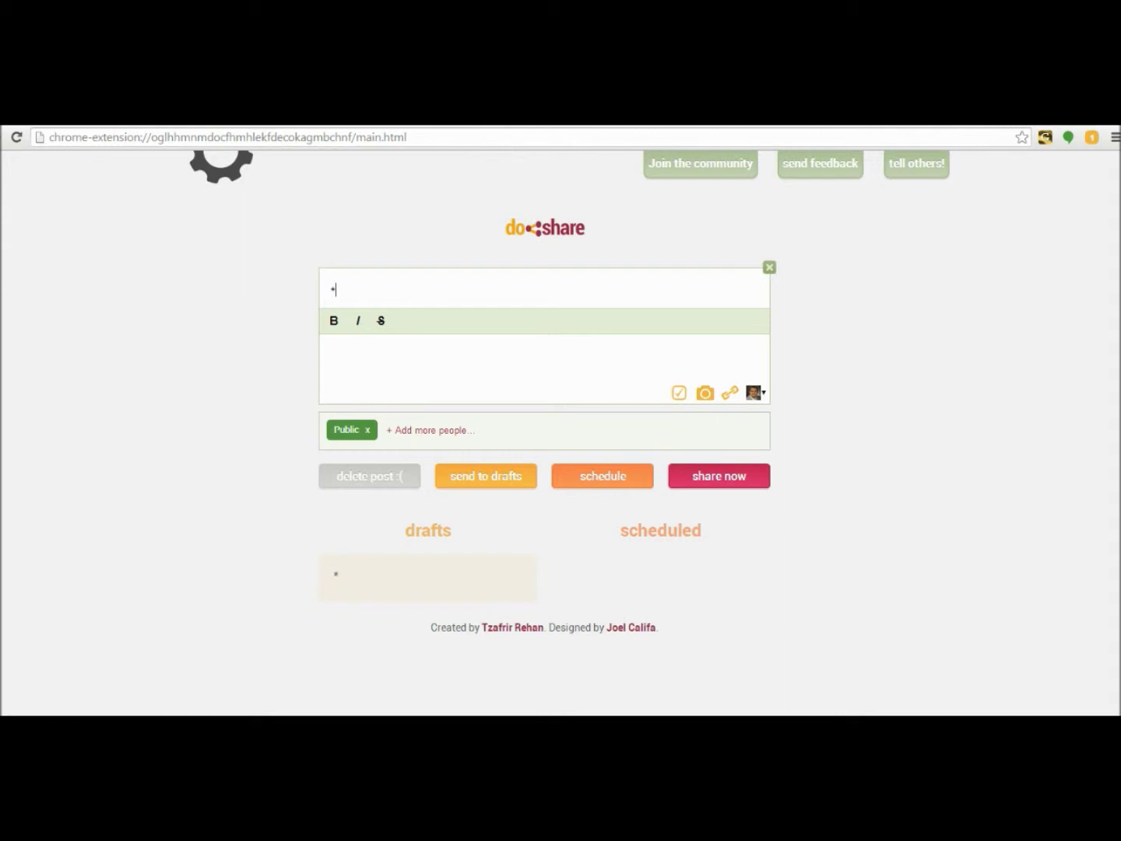
text(How many of you)
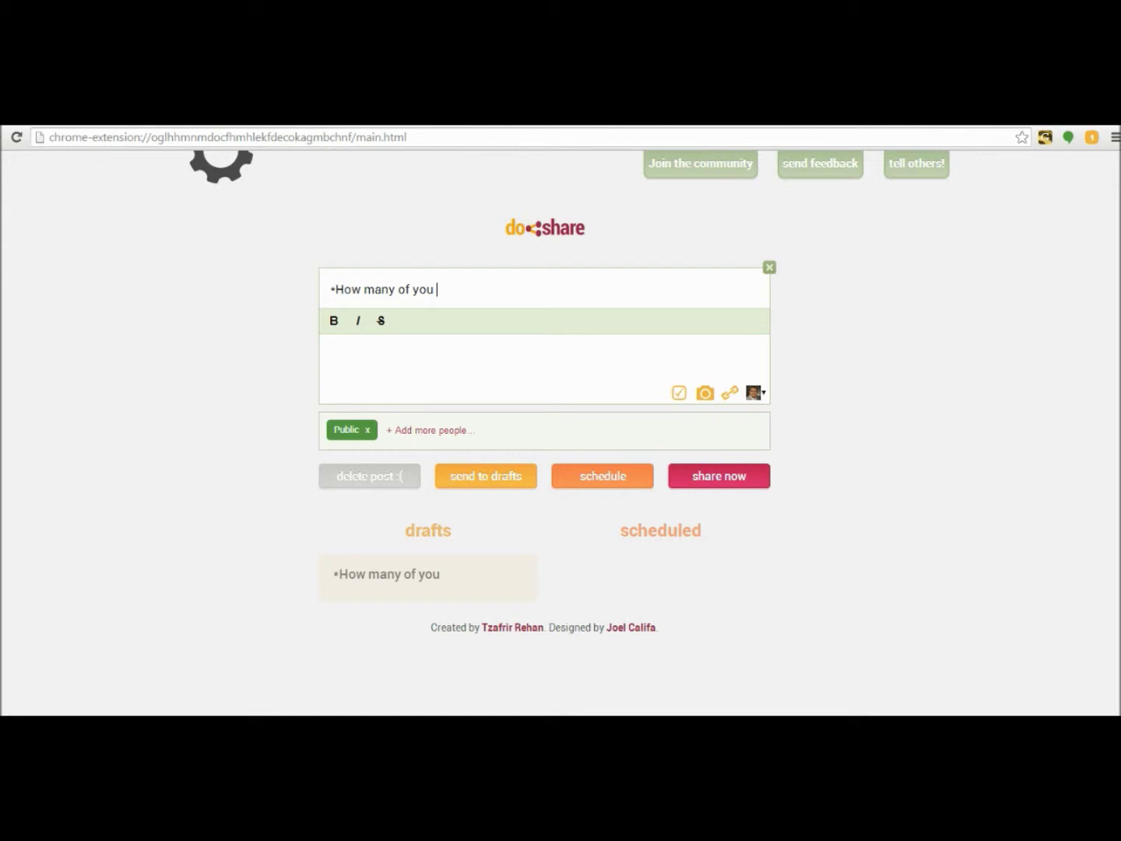
key(BackSpace)
key(BackSpace)
key(BackSpace)
key(BackSpace)
key(BackSpace)
key(BackSpace)
key(BackSpace)
key(BackSpace)
key(BackSpace)
key(BackSpace)
key(BackSpace)
key(BackSpace)
key(BackSpace)
key(BackSpace)
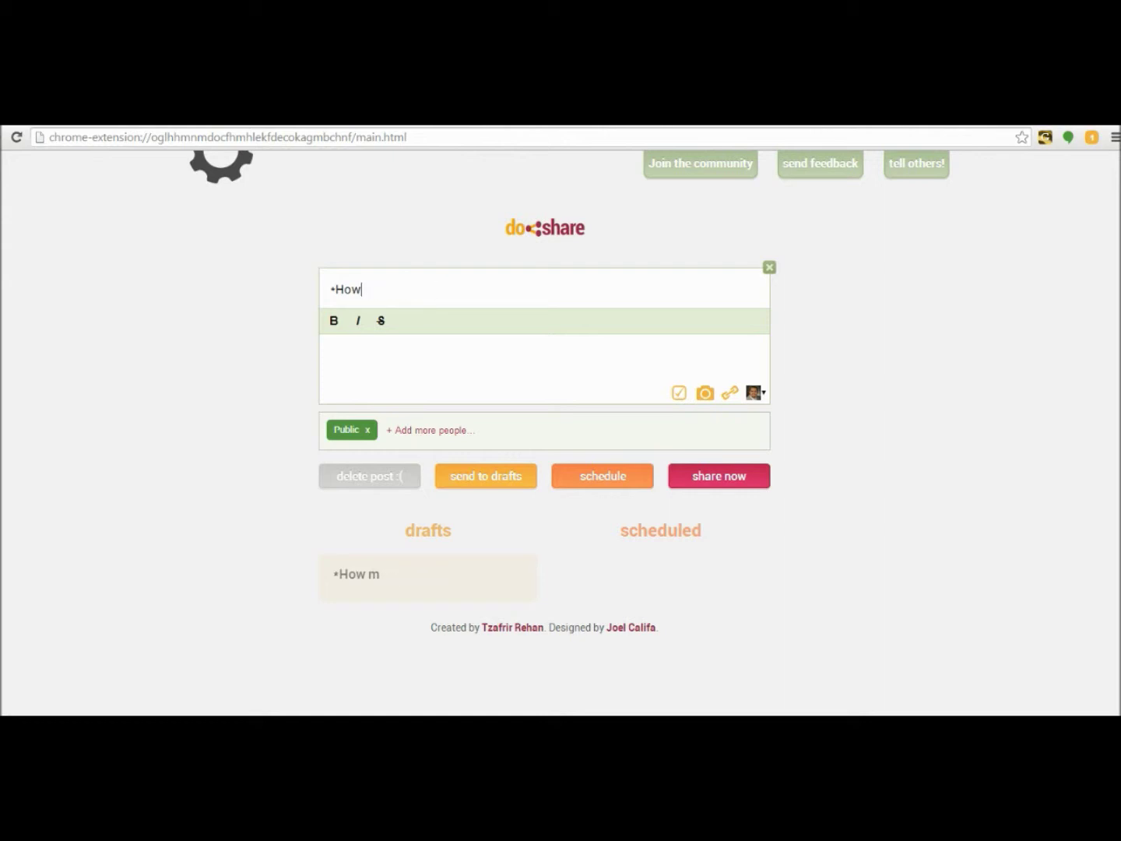
key(BackSpace)
key(BackSpace)
text(How long have you been us)
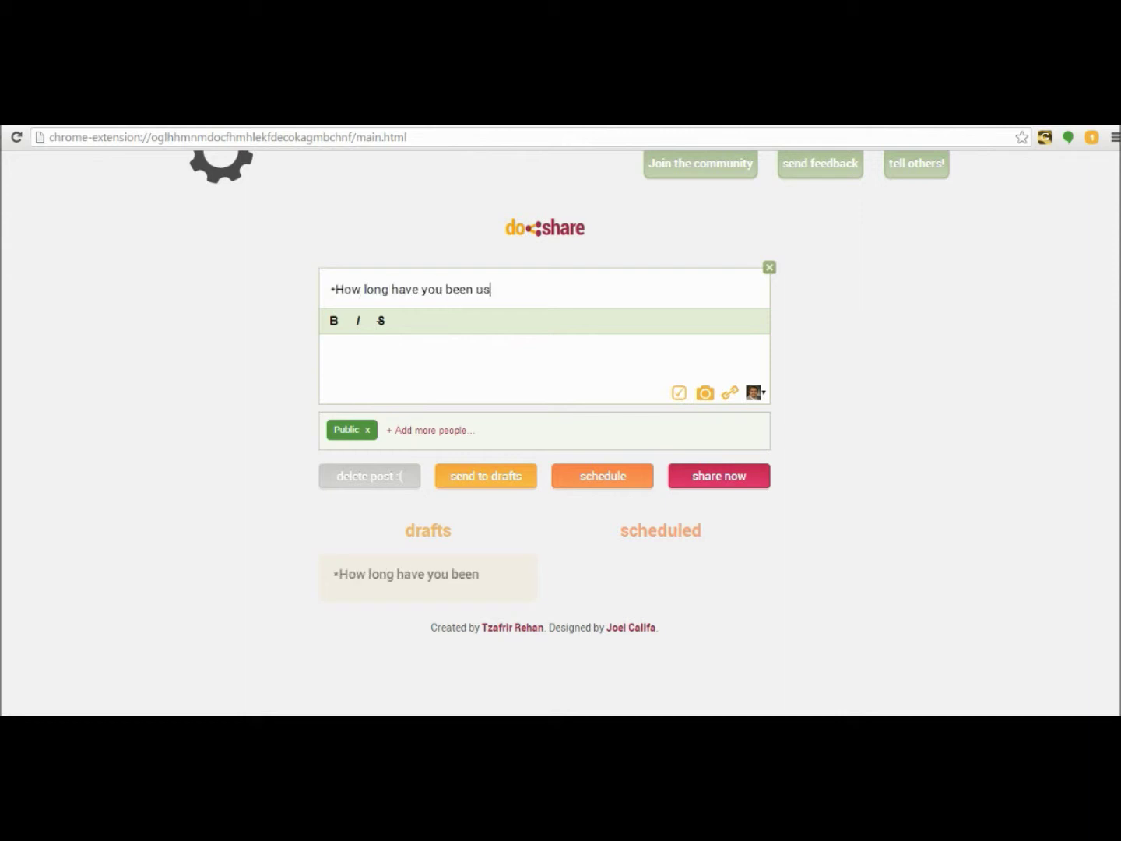
text(ing Google)
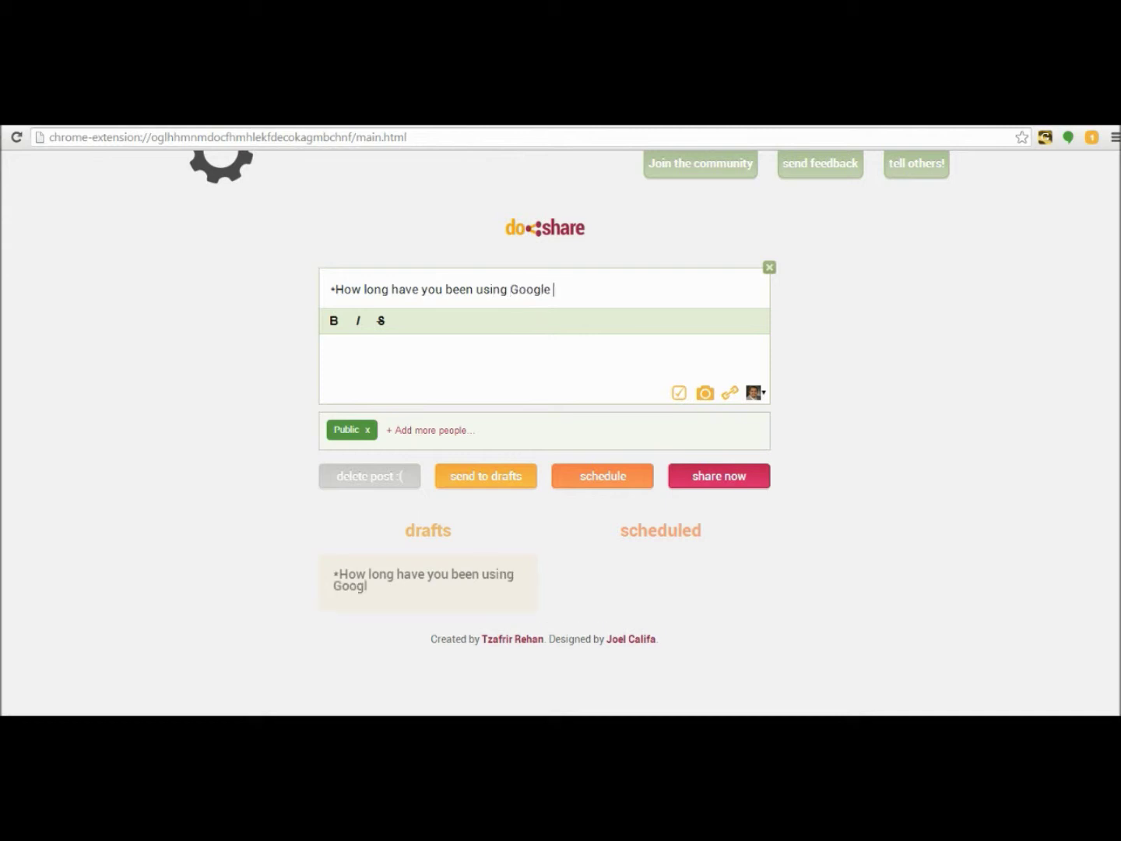
text(+*)
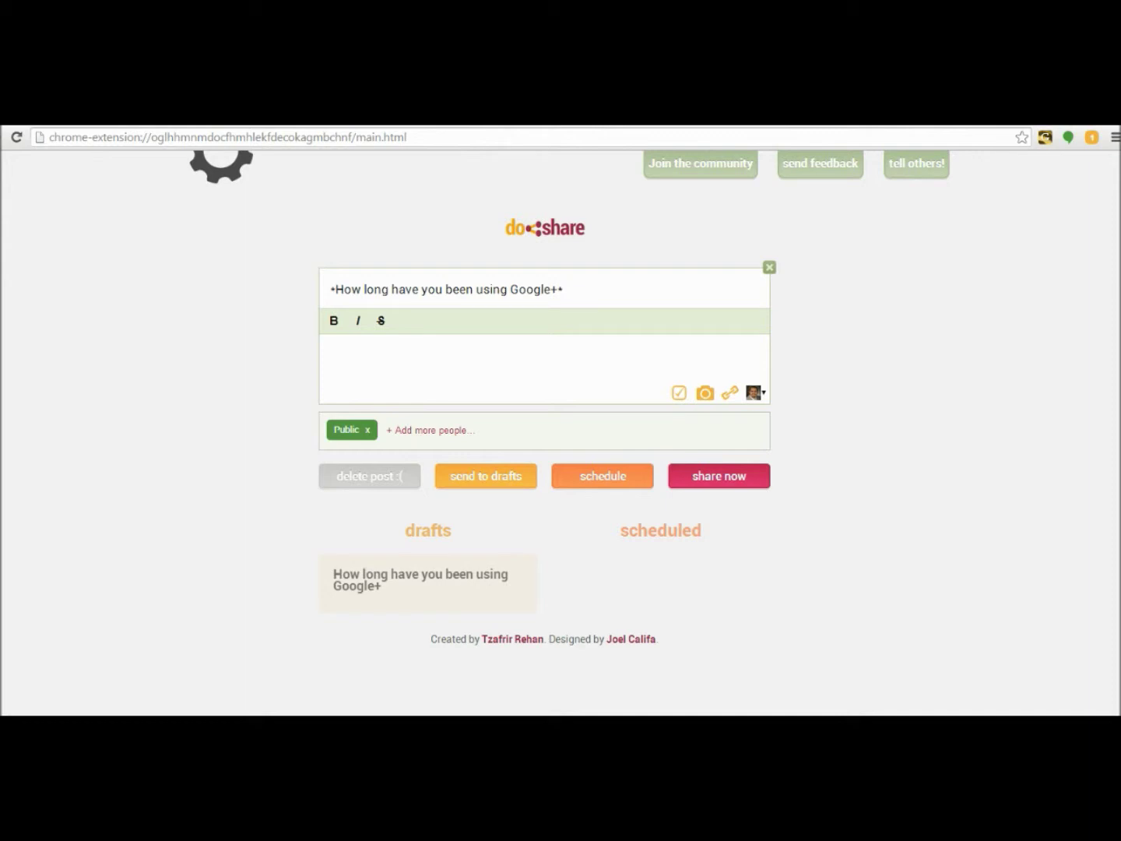
click(335, 355)
text(Pick your answe)
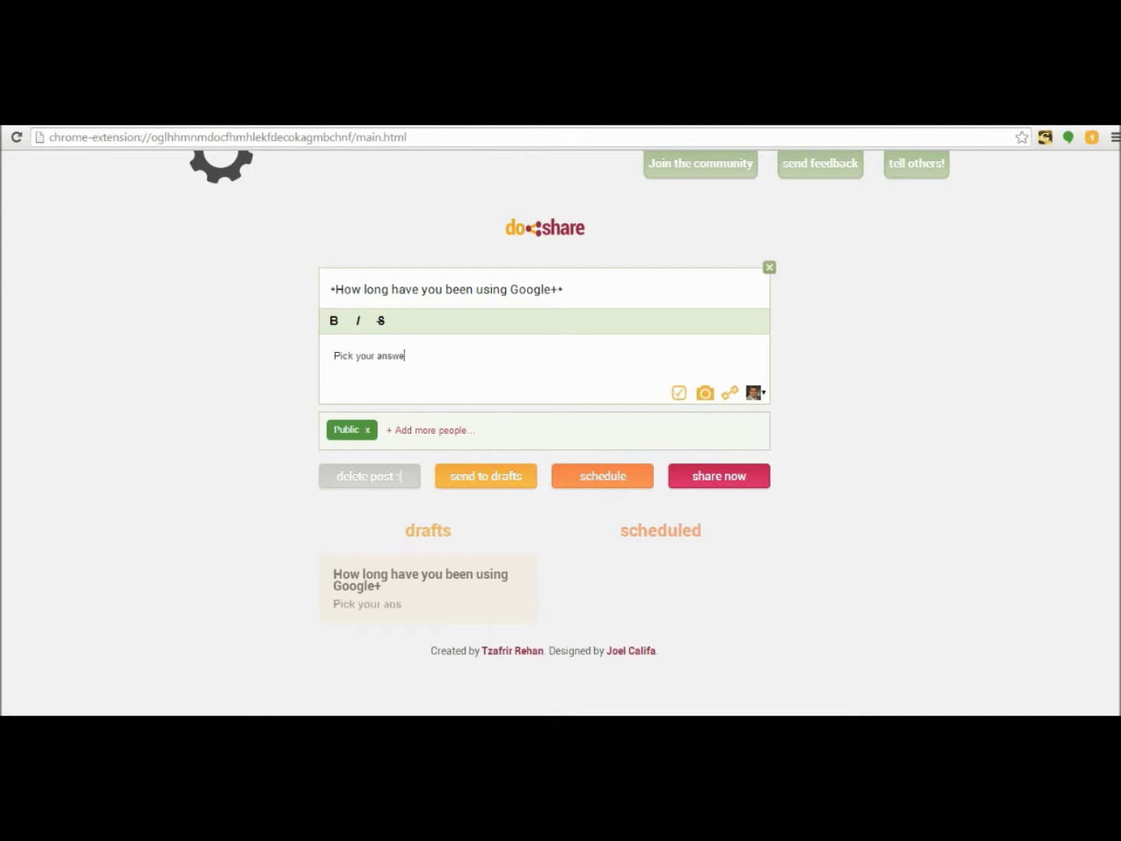
text(r below by +1ing it)
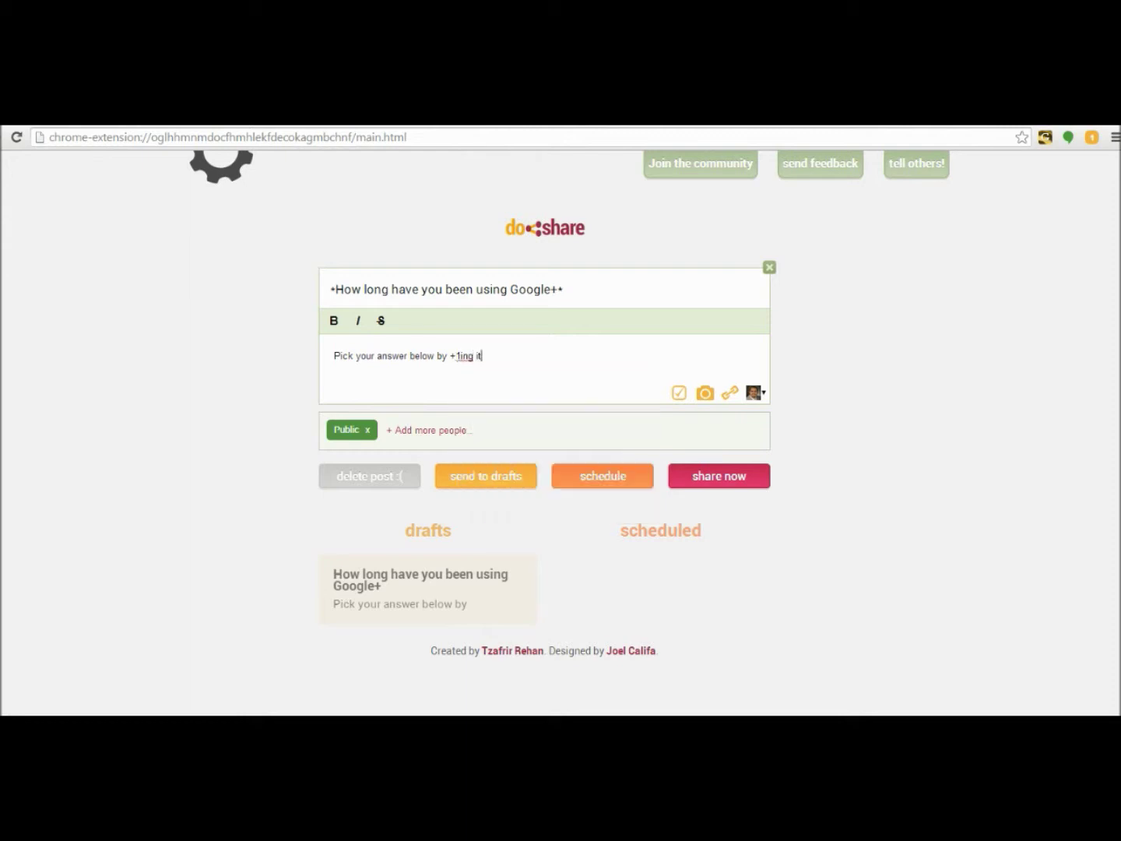
text(!)
- Look through the circles list and the posting-account list, closing both without changes
click(387, 430)
key(Down)
key(Down)
key(Down)
key(Down)
key(Down)
key(Down)
key(Down)
key(Down)
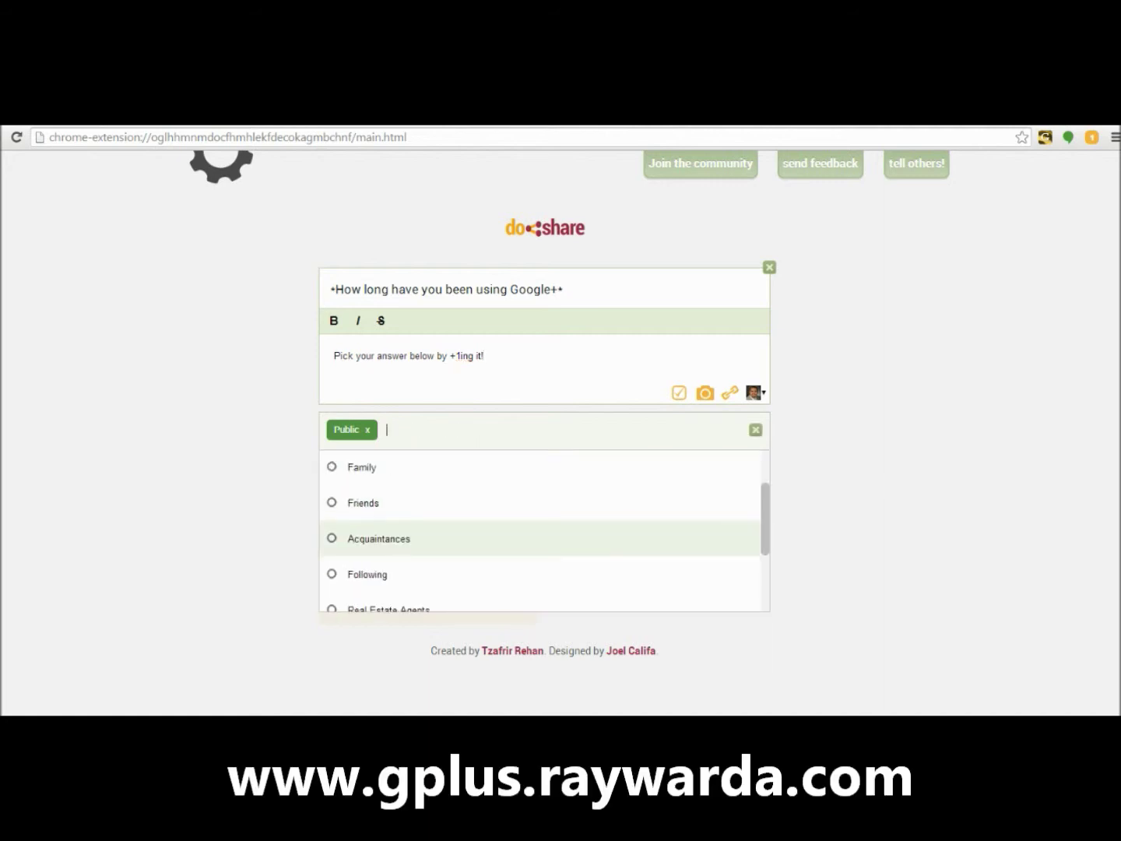
key(Up)
key(Up)
key(Up)
key(Up)
key(Up)
key(Up)
key(Up)
key(Up)
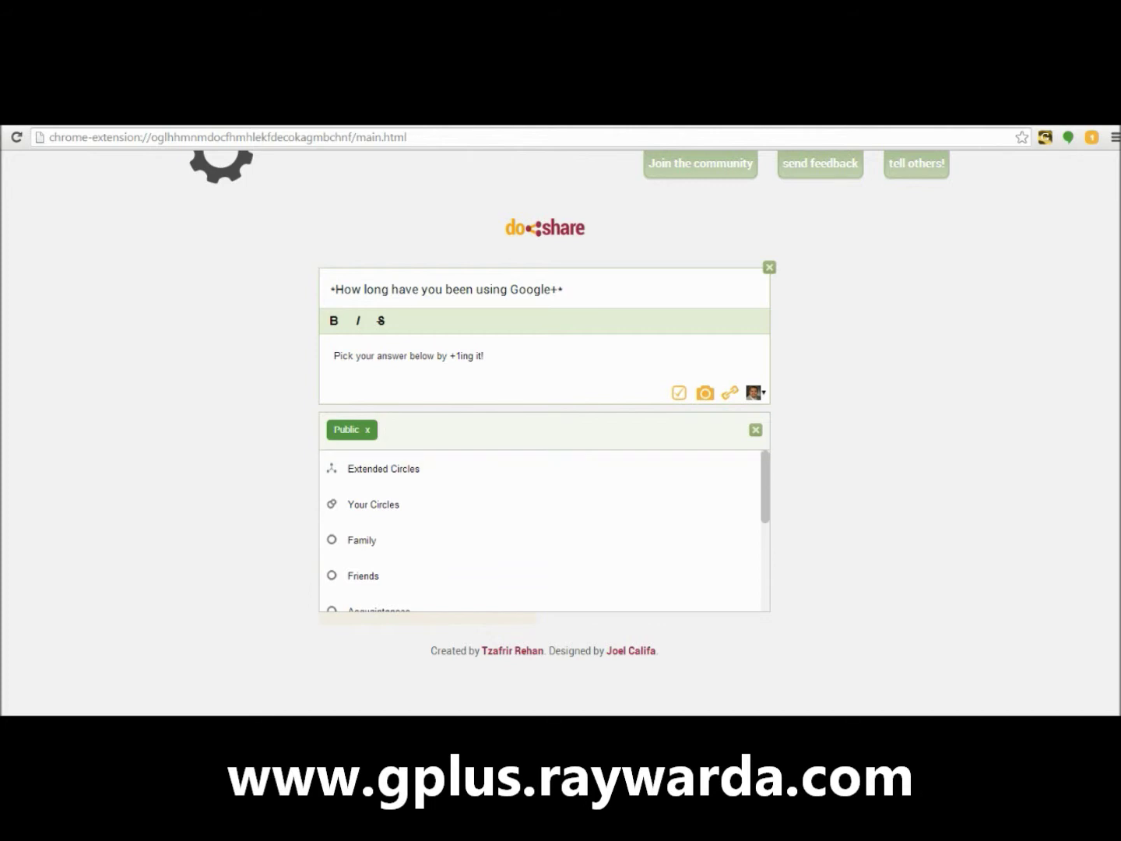
key(Escape)
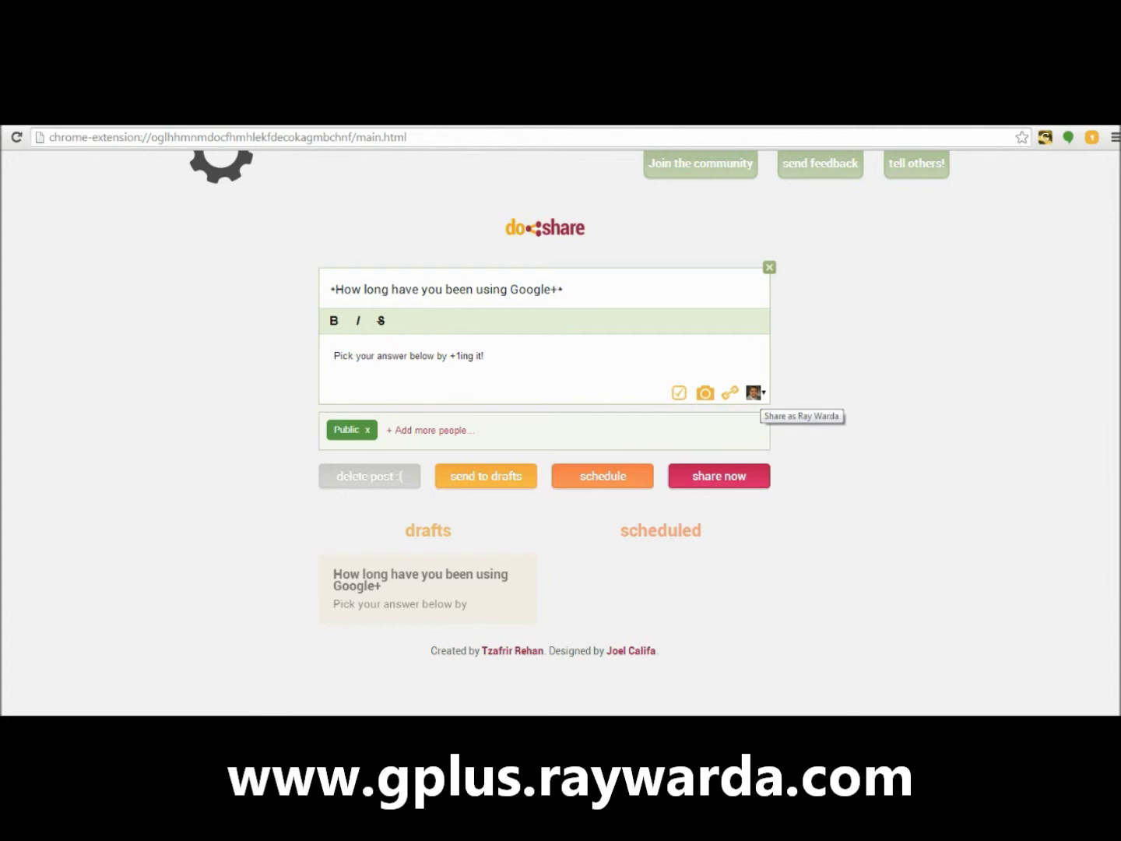
click(753, 393)
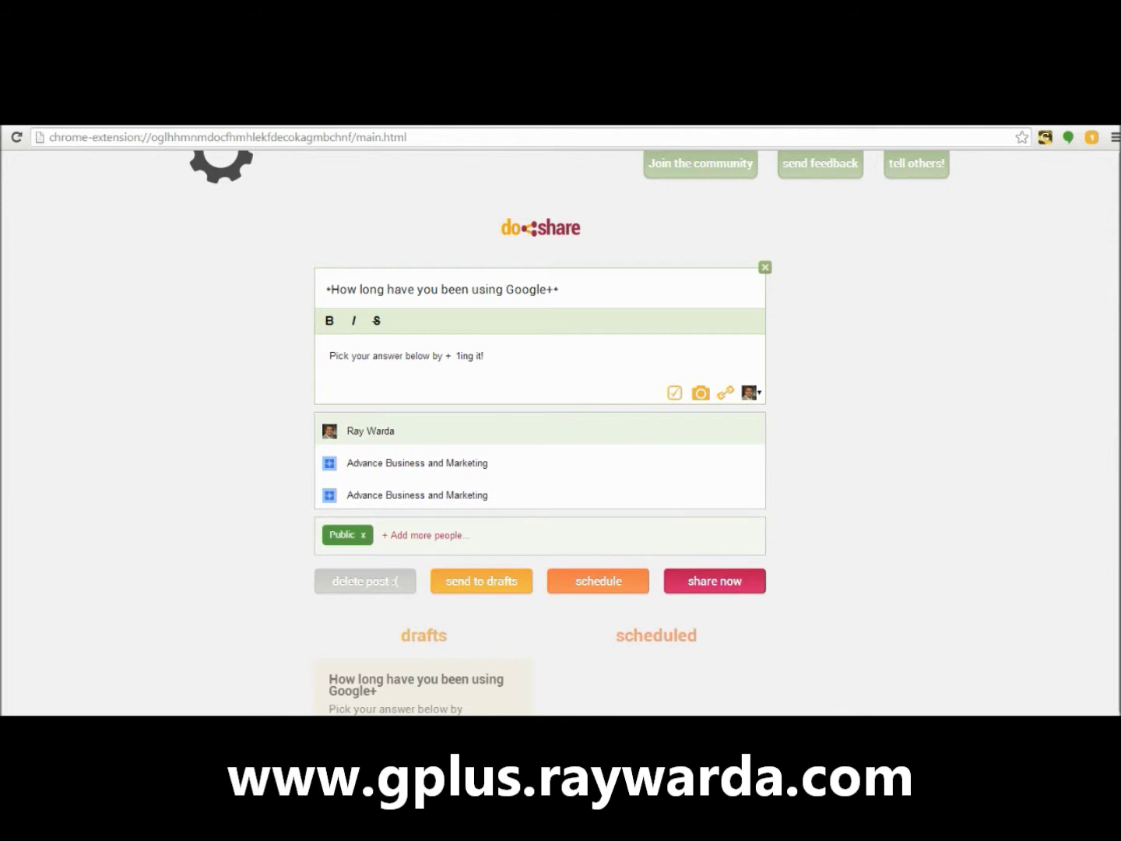
key(Escape)
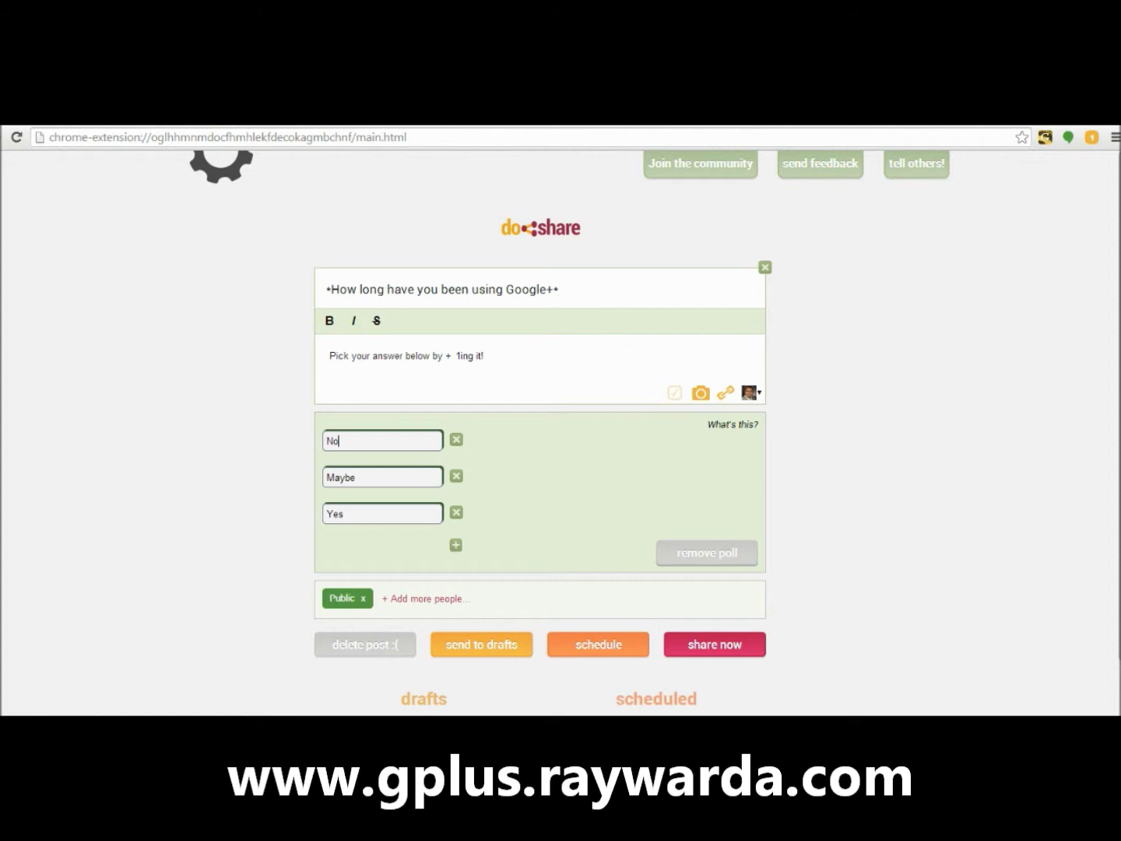
- Replace No, Maybe, Yes with 'Less than a Year', 'More than a Year', 'Ever since it all started'
key(ctrl+a)
text(Less than a Year)
click(356, 477)
key(ctrl+a)
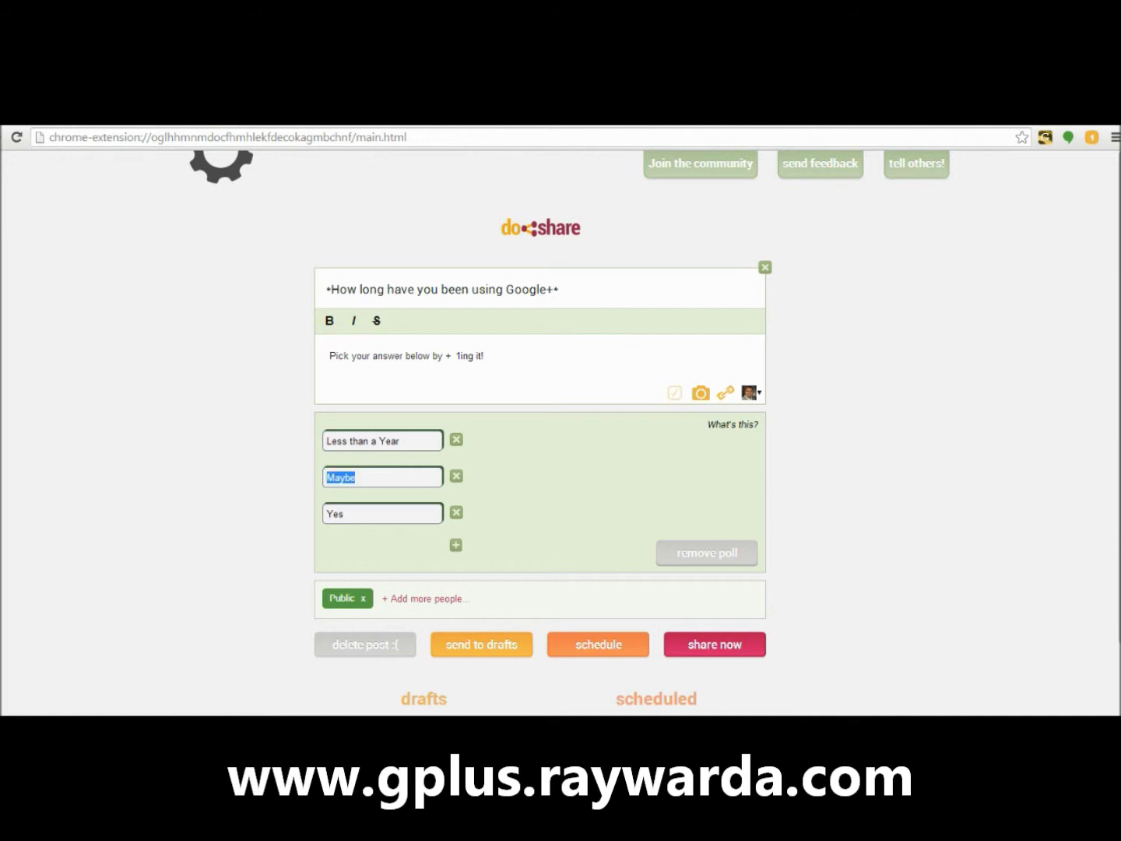
text(More than a Year)
key(Tab)
text(Ever since it)
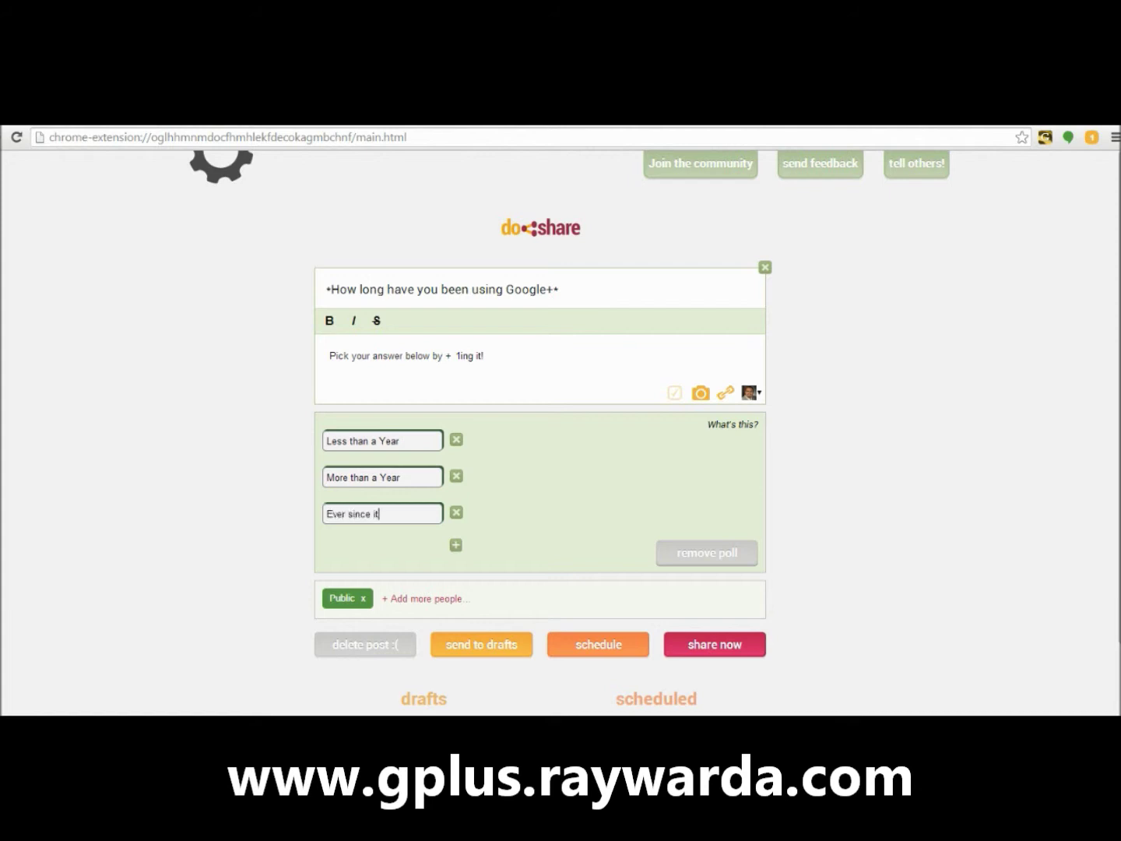
text( all started)
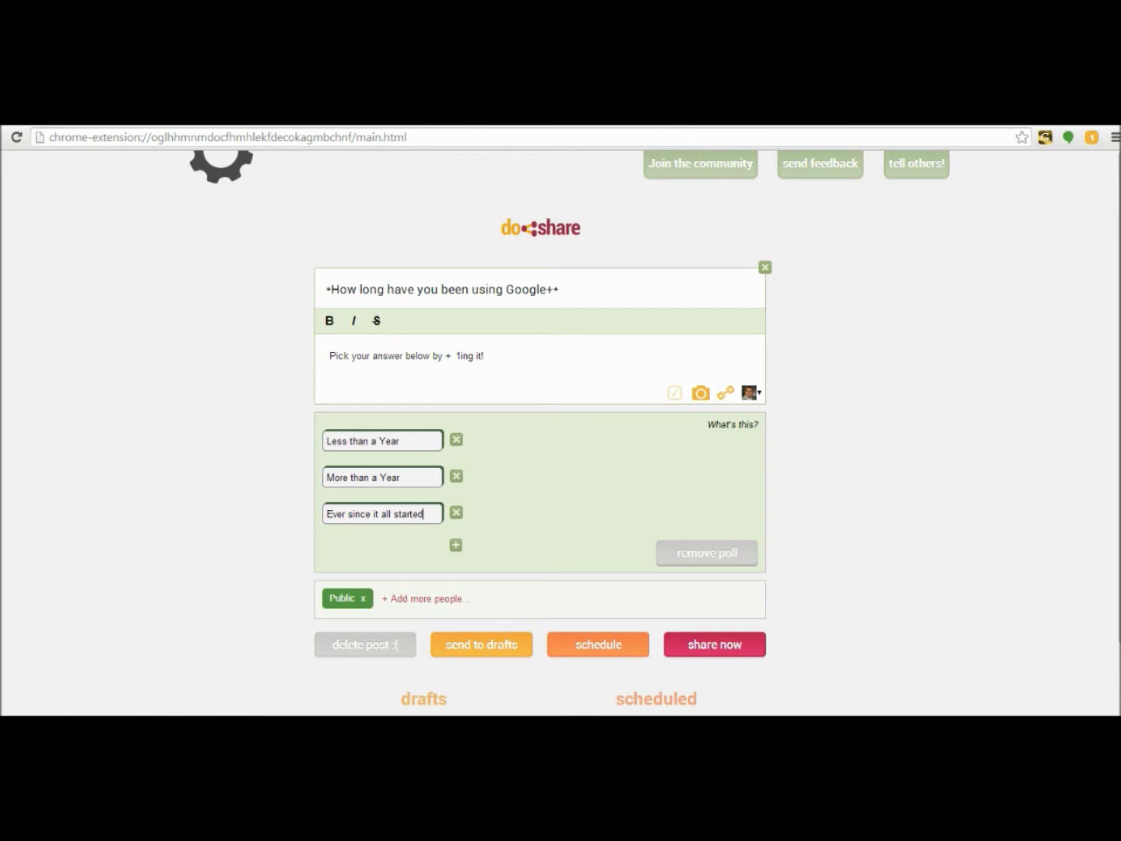
- Send the 'How long have you been using Google+' poll post to drafts
click(481, 644)
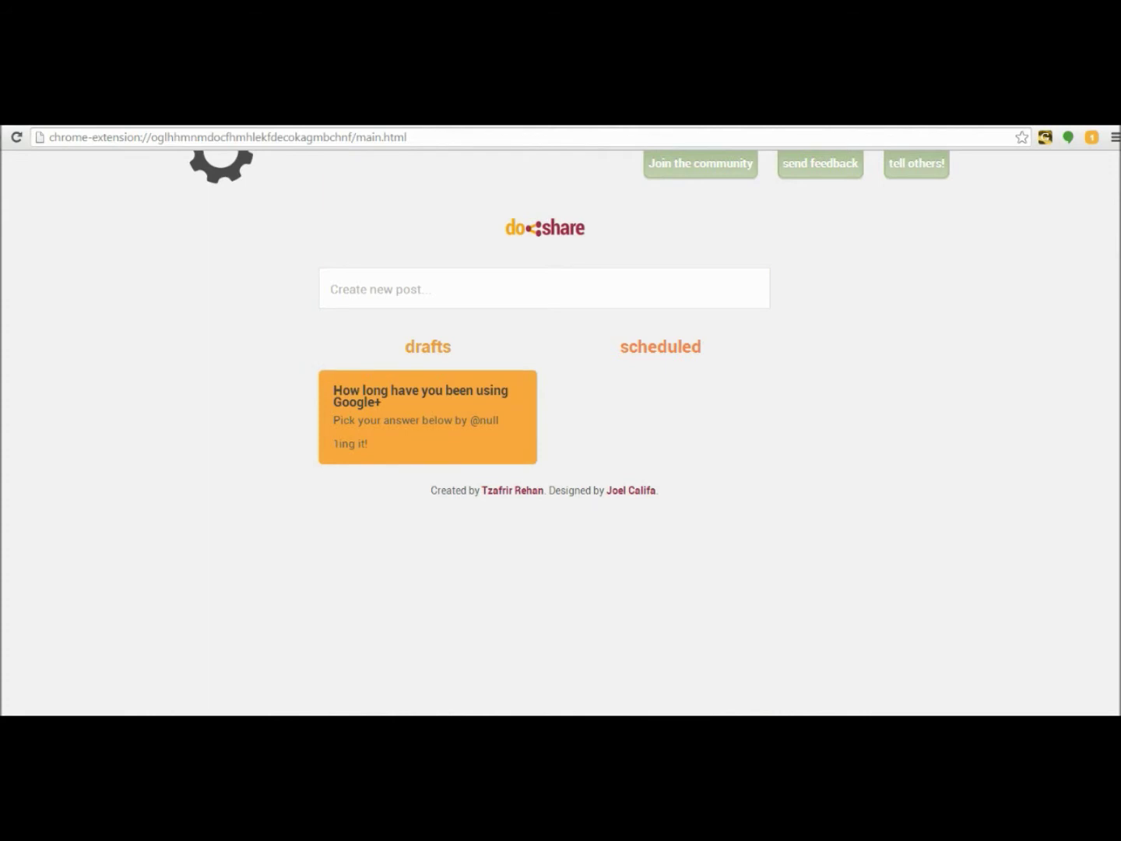
click(427, 417)
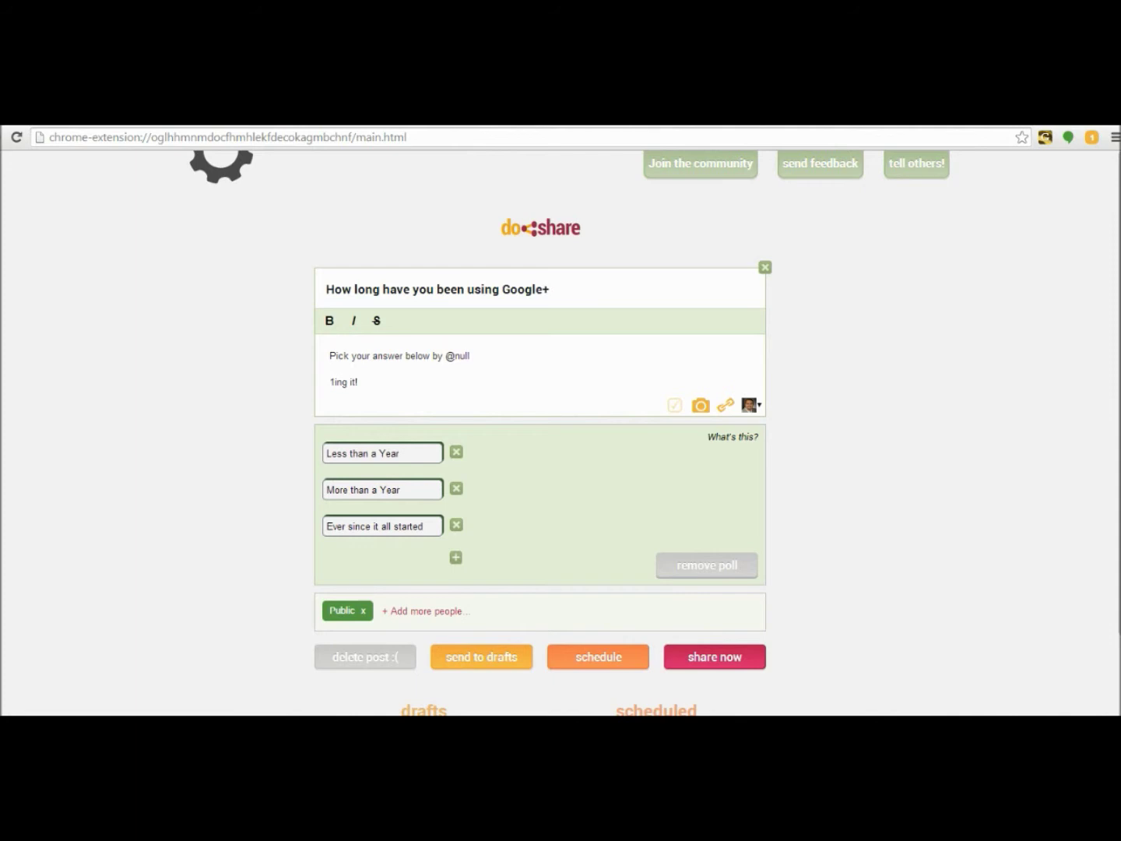
drag(445, 355, 470, 356)
key(BackSpace)
text(+1ing it!)
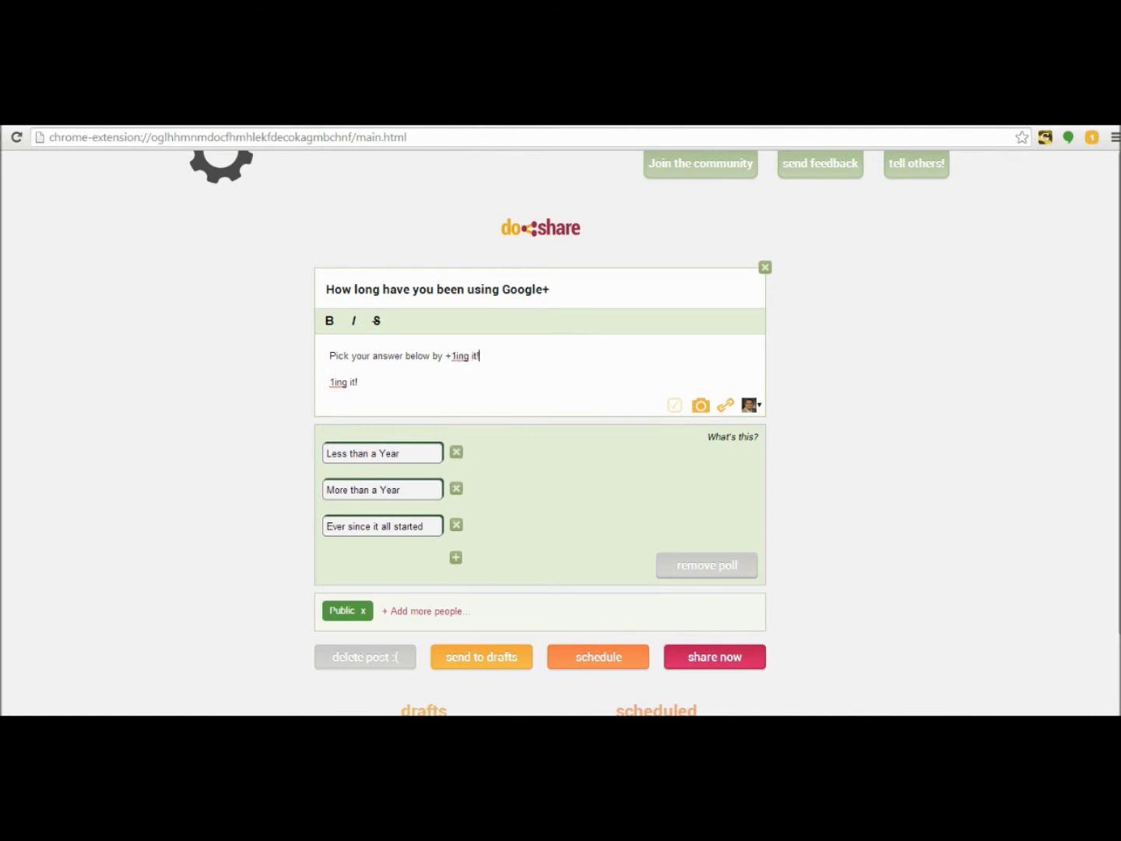
- Repeatedly close and reopen the draft, selecting the leftover '1ing it!' line each time
drag(359, 382, 328, 382)
click(481, 656)
click(427, 417)
drag(357, 381, 329, 366)
key(Escape)
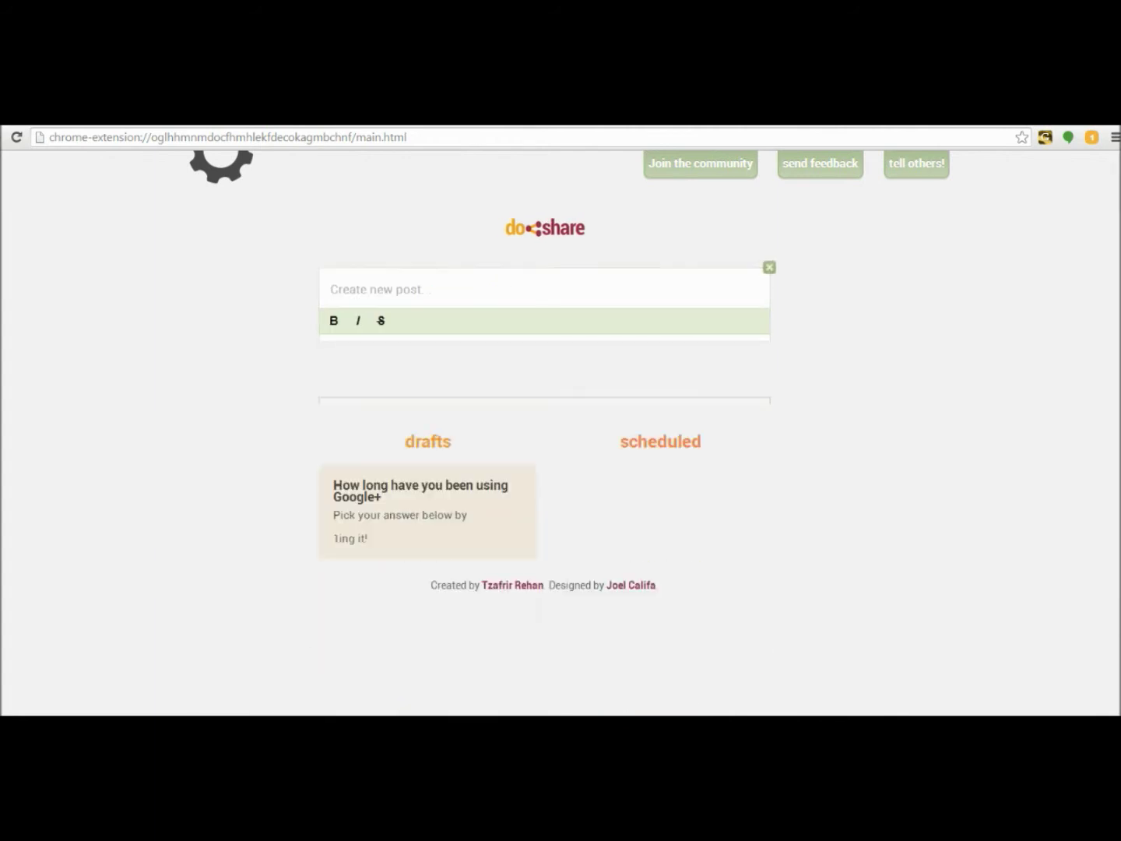
click(427, 417)
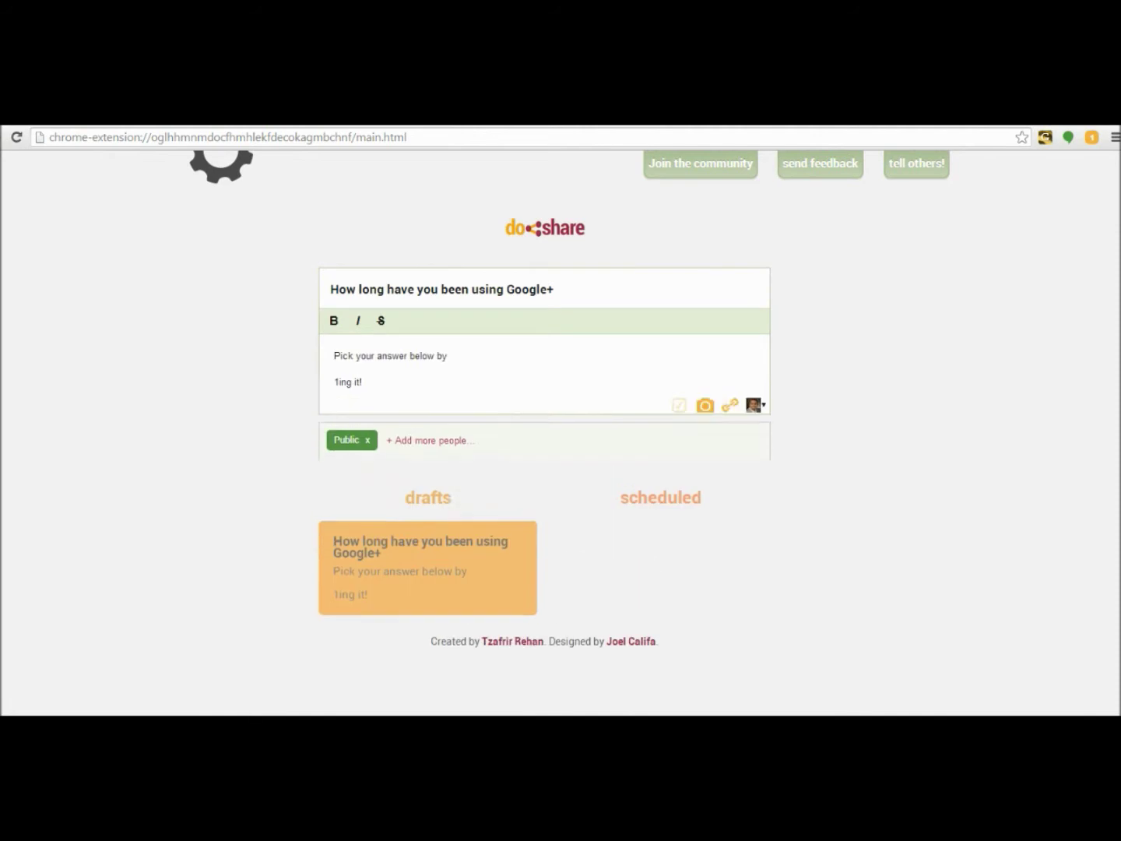
drag(359, 381, 328, 382)
key(Escape)
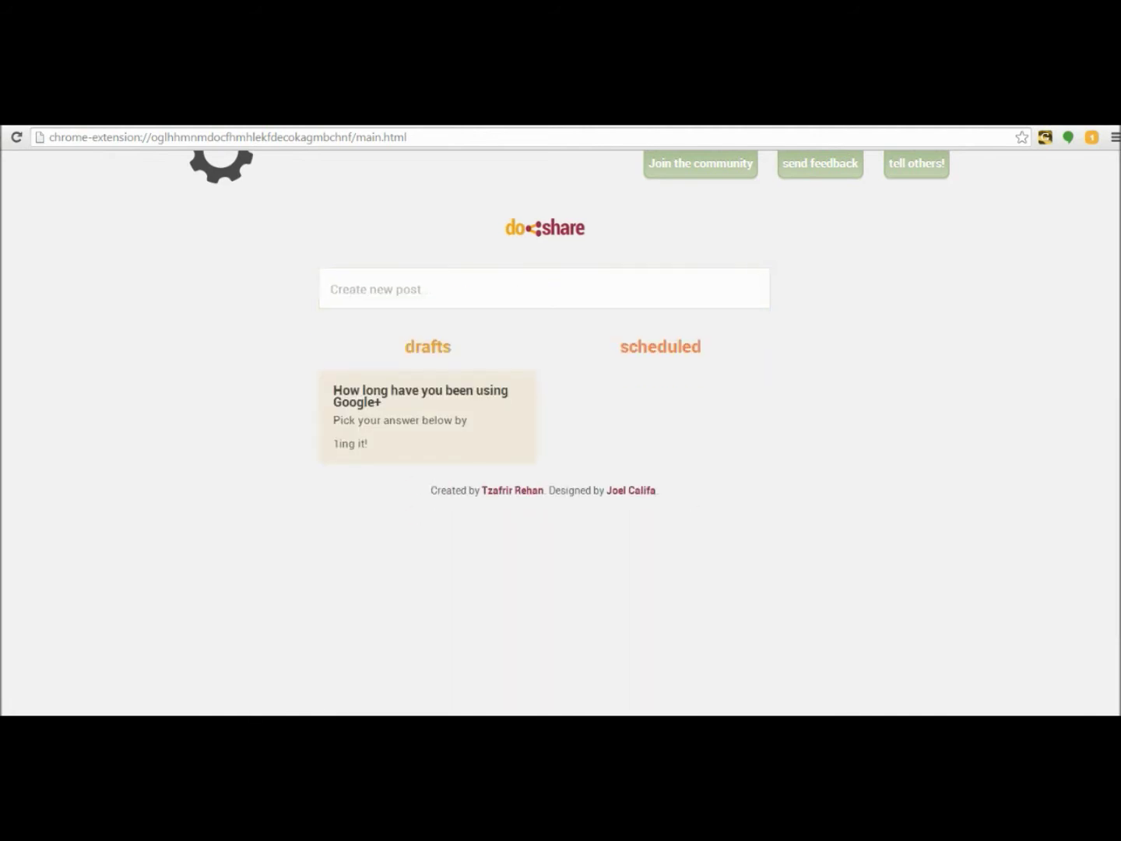
click(427, 416)
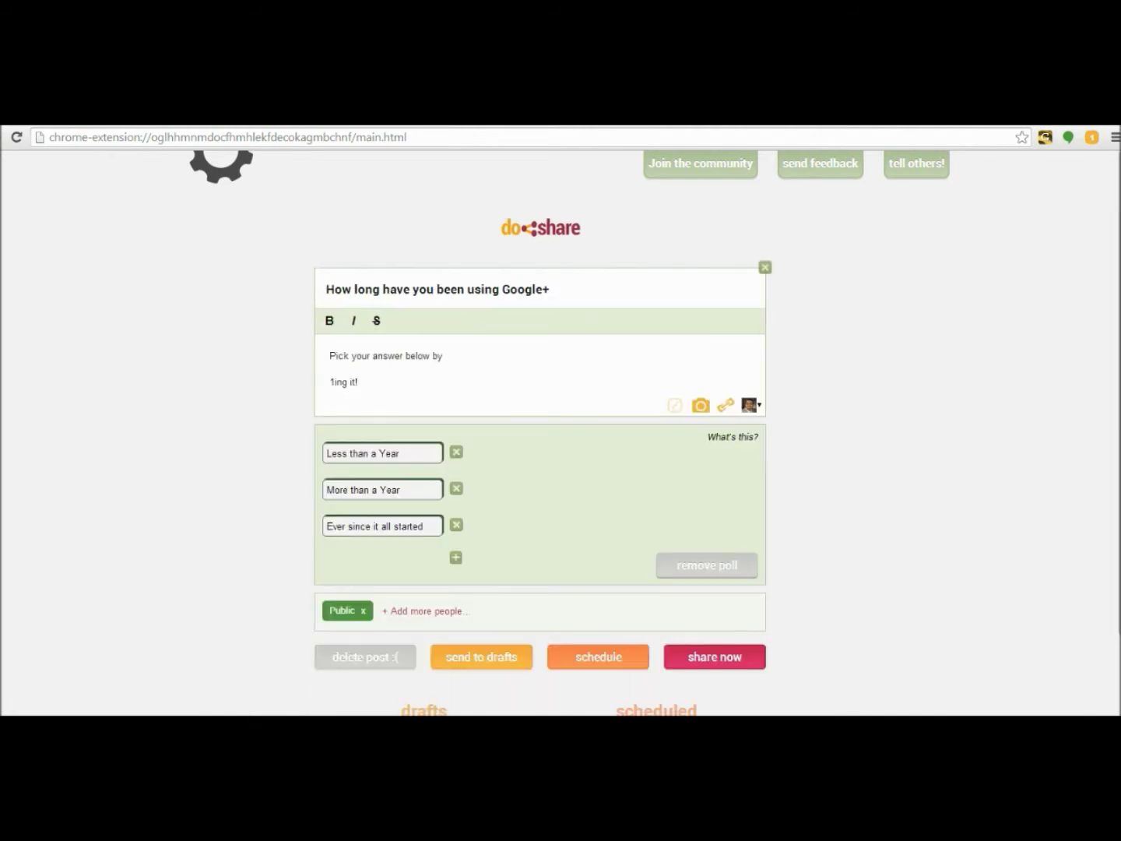
- Delete the leftover '1ing it!' line, type '+1ing it!' after 'by', then go to the Google+ stream
drag(357, 382, 341, 381)
key(BackSpace)
key(BackSpace)
key(BackSpace)
key(BackSpace)
text(+1ing)
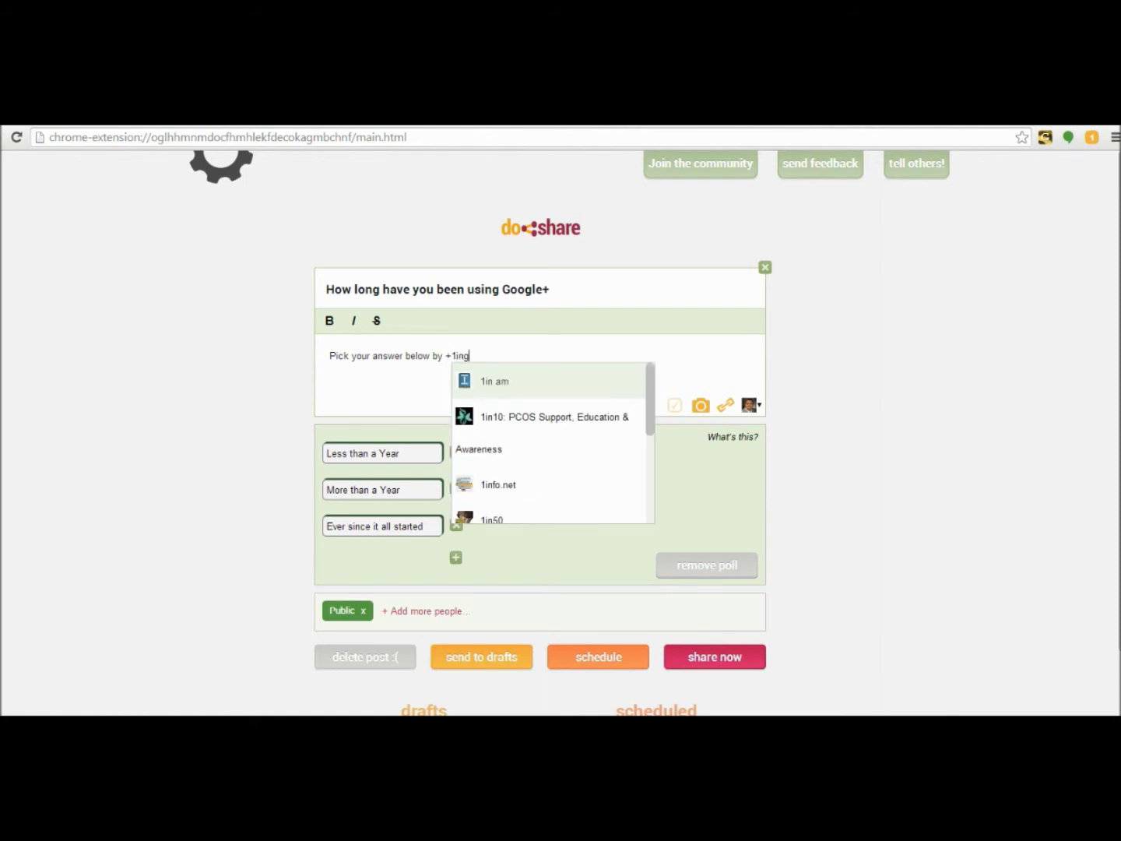
key(Escape)
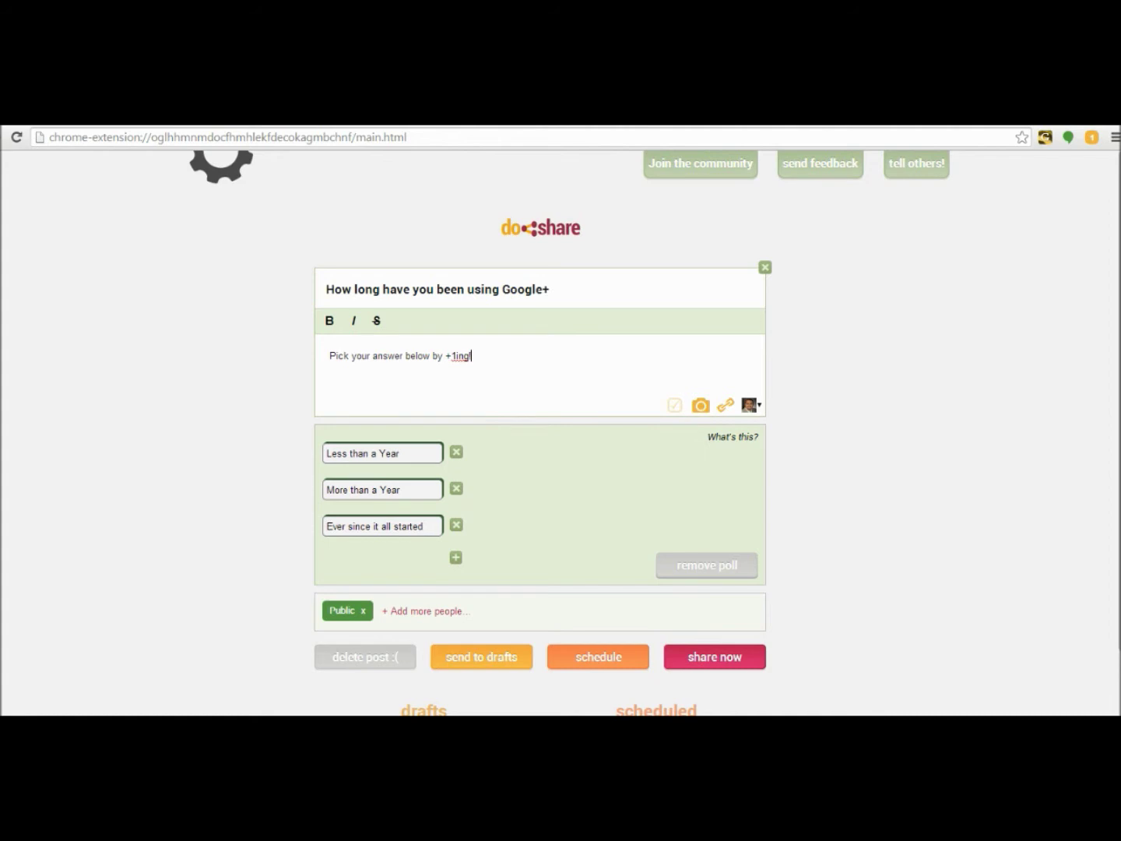
text(it!)
key(ctrl+Tab)
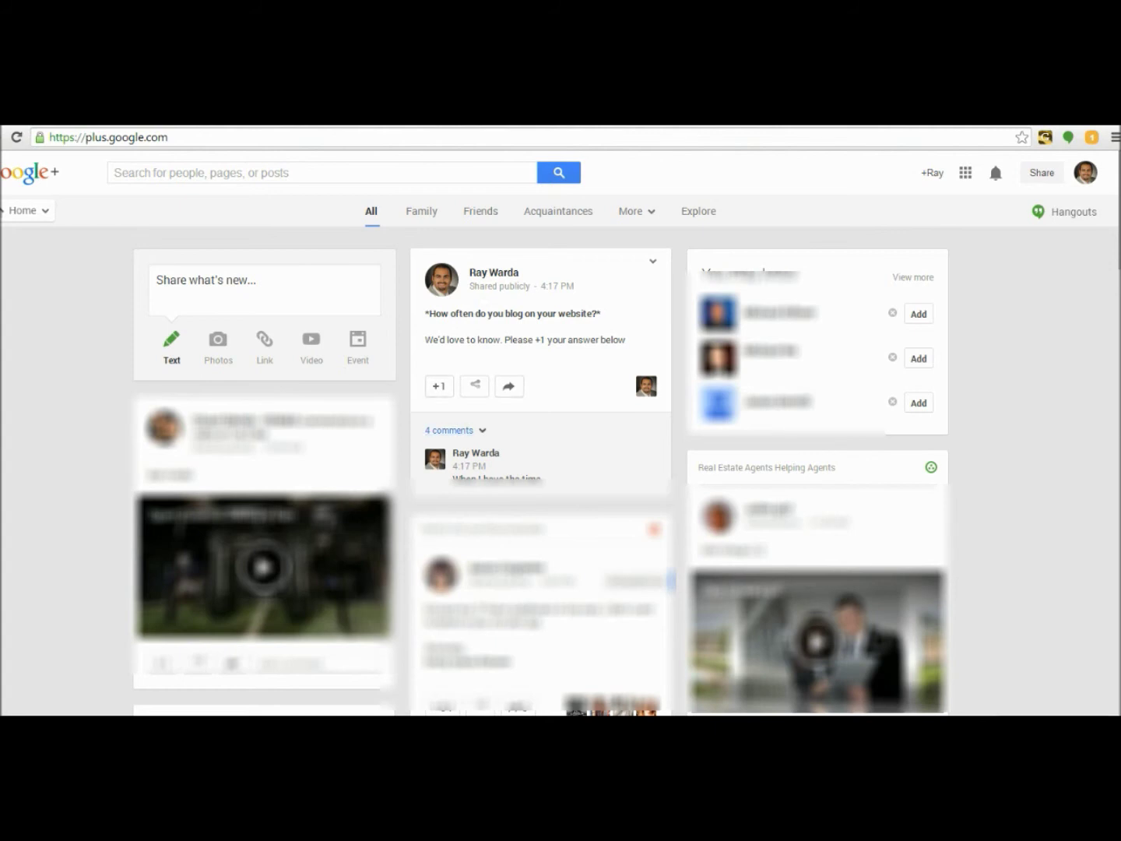
- Expand the 4 comments on the 'How often do you blog on your website?' poll and open its options
click(449, 430)
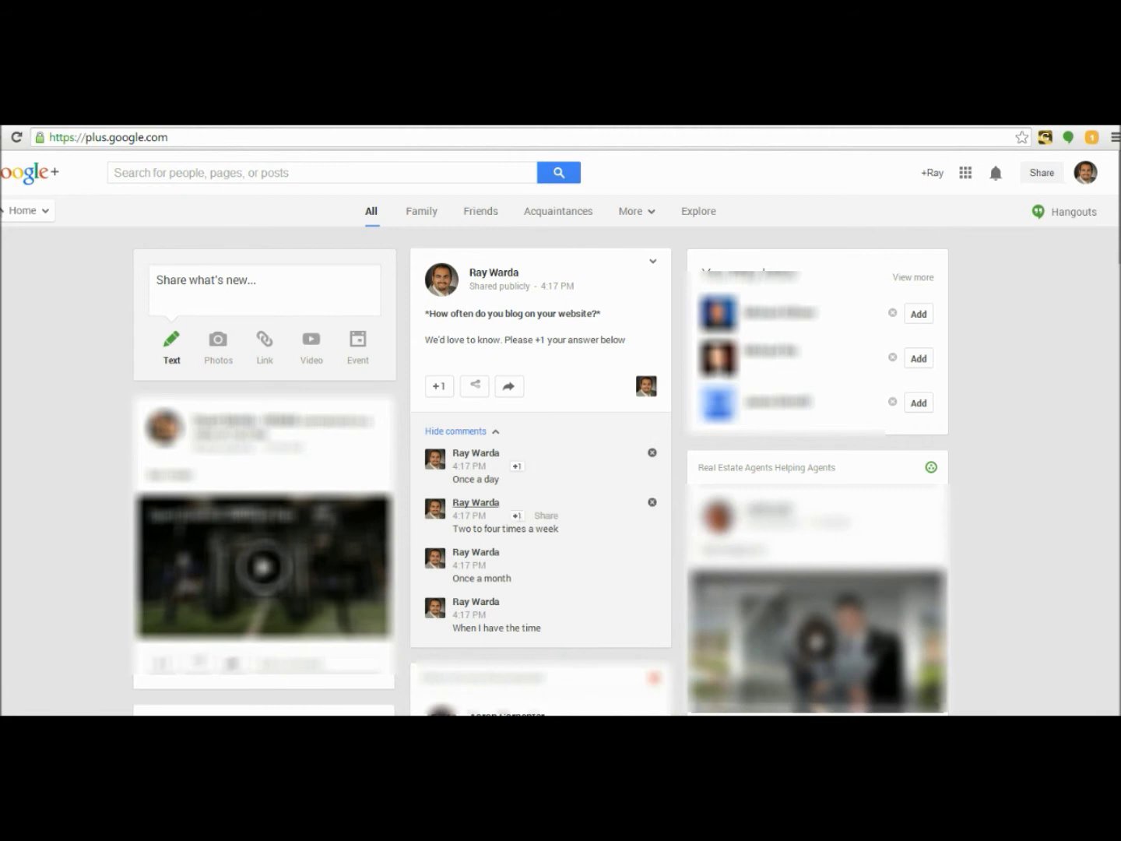
mouse_move(476, 552)
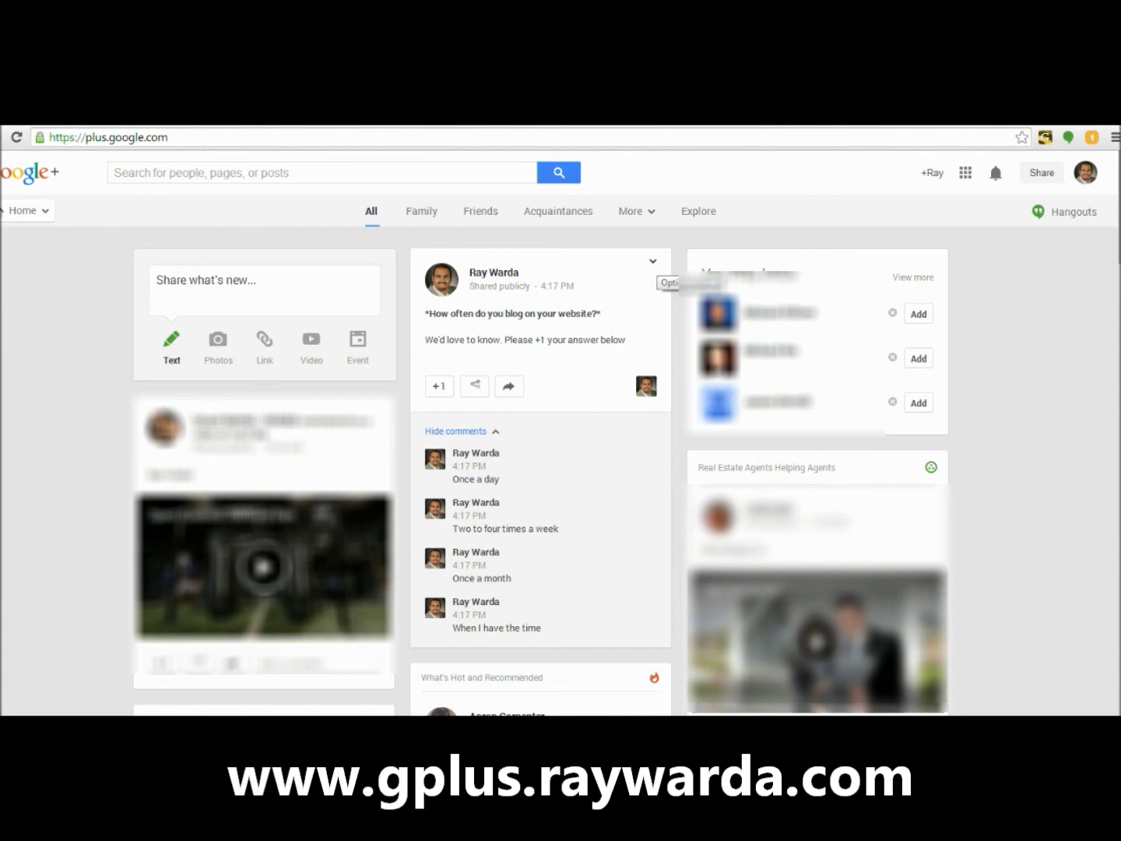
click(652, 261)
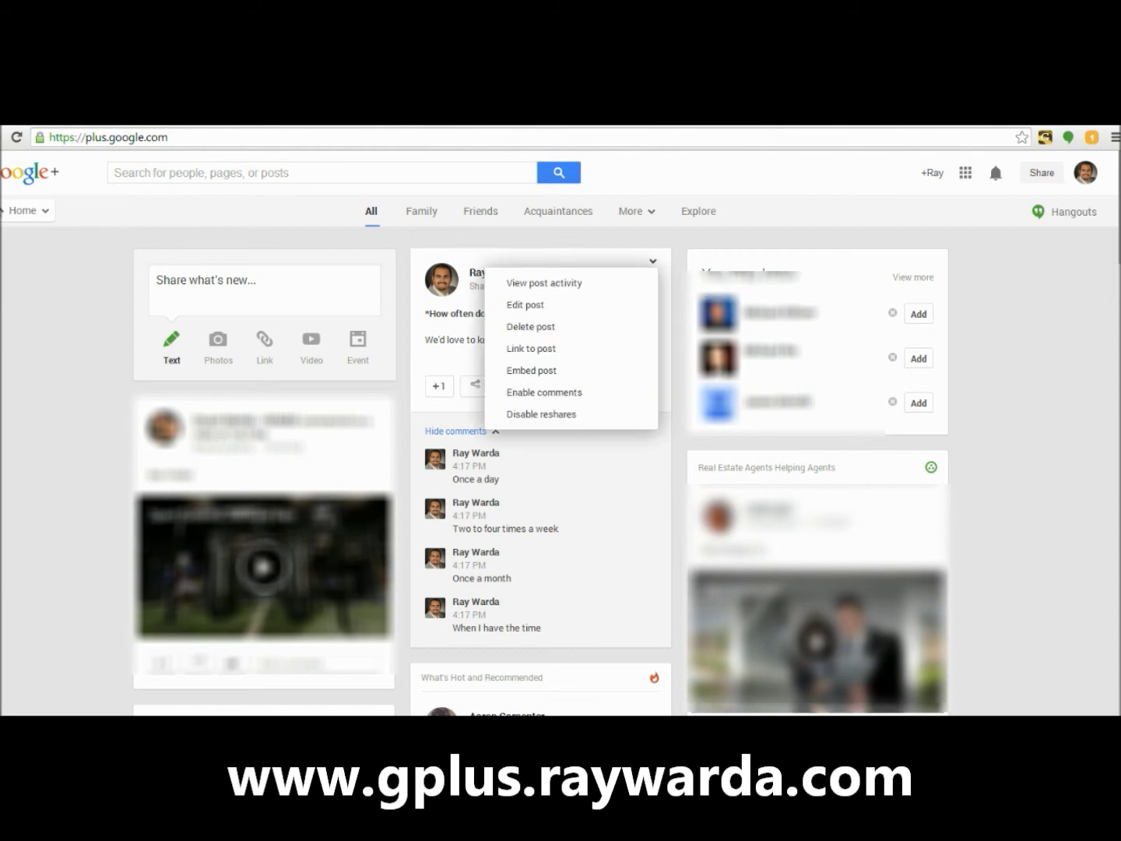